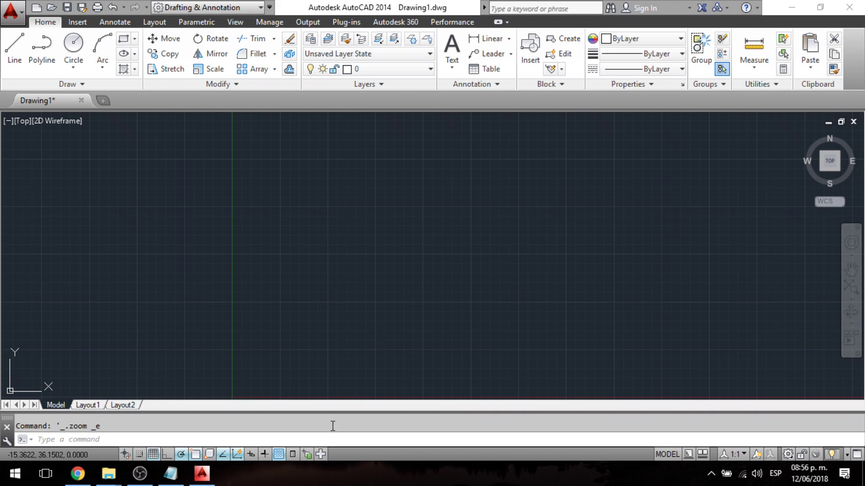
Step: Run VBARUN in AutoCAD and open the Visual Basic Editor from the VBA Manager
{"action": "left_click", "coordinate": [376, 441]}
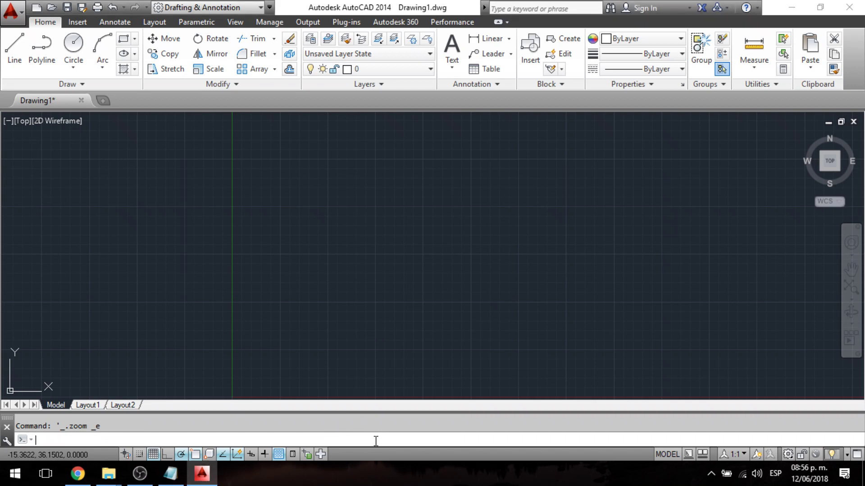
{"action": "type", "text": "v"}
{"action": "type", "text": "ba"}
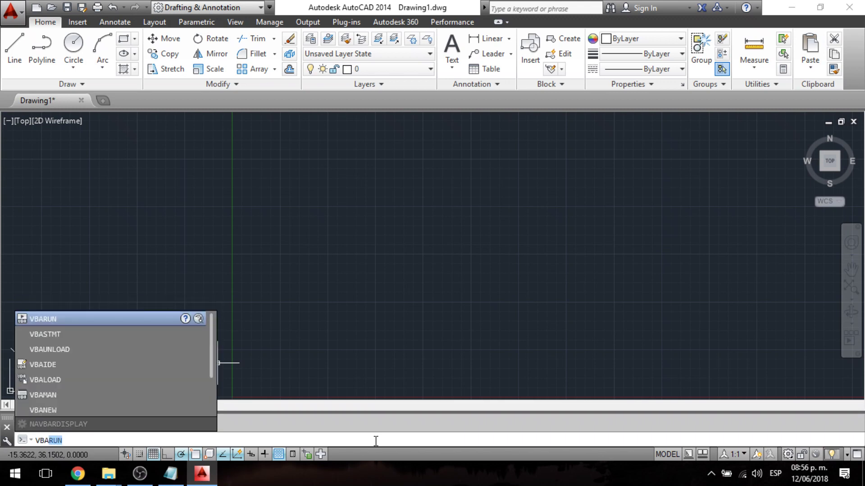
{"action": "key", "text": "Return"}
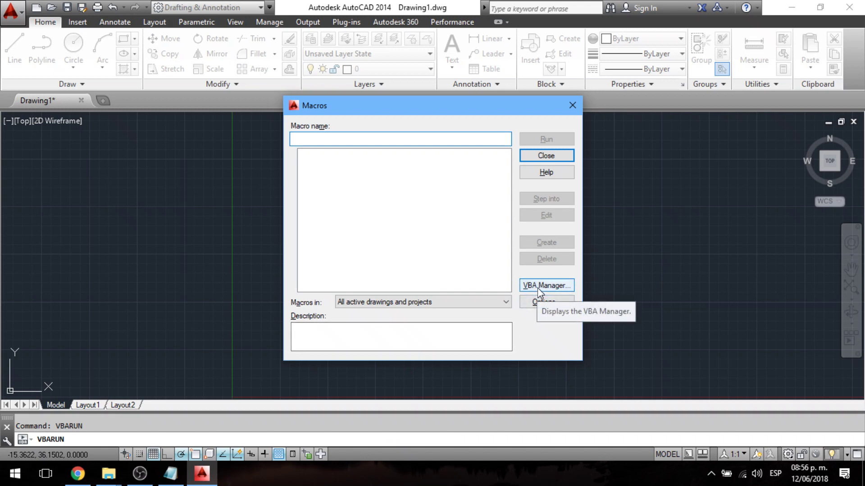
{"action": "left_click", "coordinate": [542, 288]}
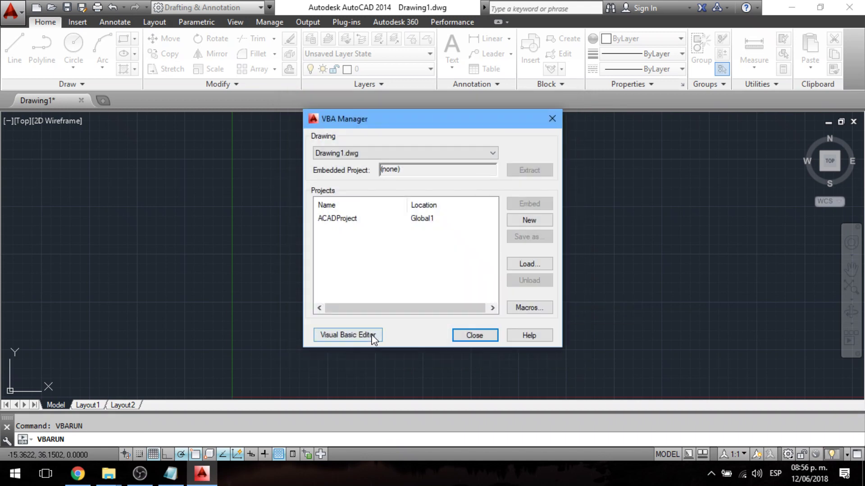
{"action": "left_click", "coordinate": [366, 339]}
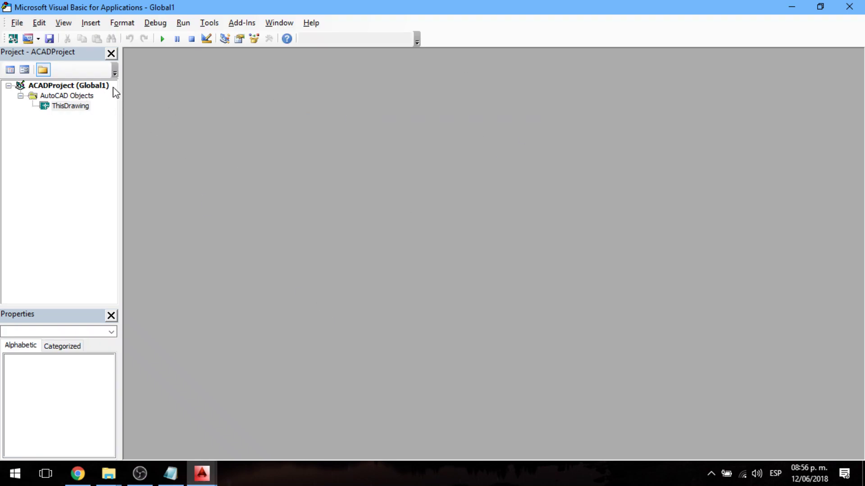
Step: Insert Module1 under AutoCAD Objects and declare an empty Sub HelloWorld procedure
{"action": "left_click", "coordinate": [81, 99]}
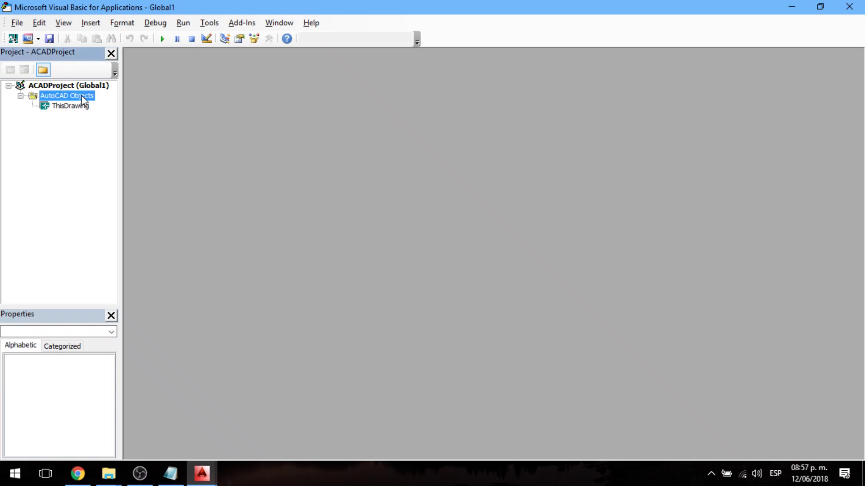
{"action": "right_click", "coordinate": [82, 95]}
{"action": "mouse_move", "coordinate": [112, 148]}
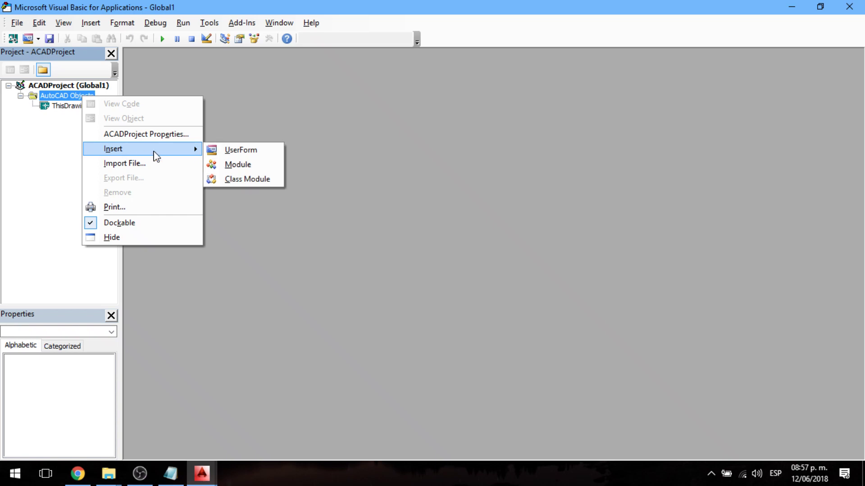
{"action": "left_click", "coordinate": [231, 165]}
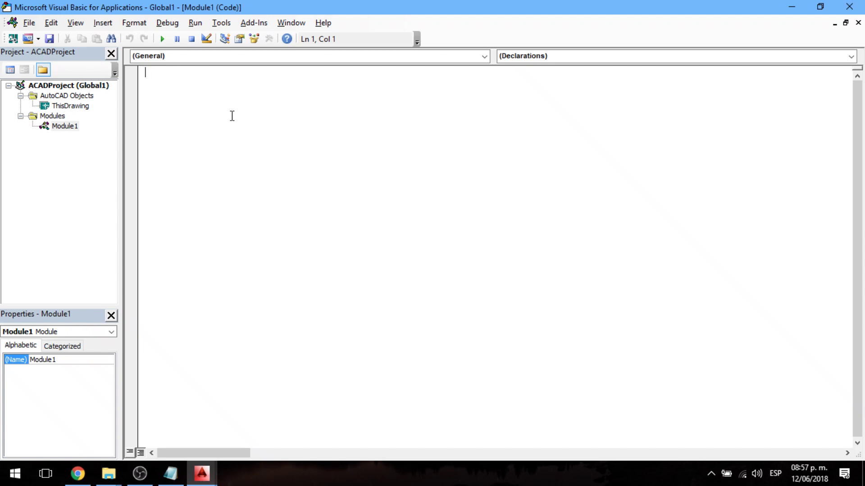
{"action": "type", "text": "sub "}
{"action": "type", "text": "Hell"}
{"action": "type", "text": "oWor"}
{"action": "type", "text": "ld"}
{"action": "key", "text": "Return"}
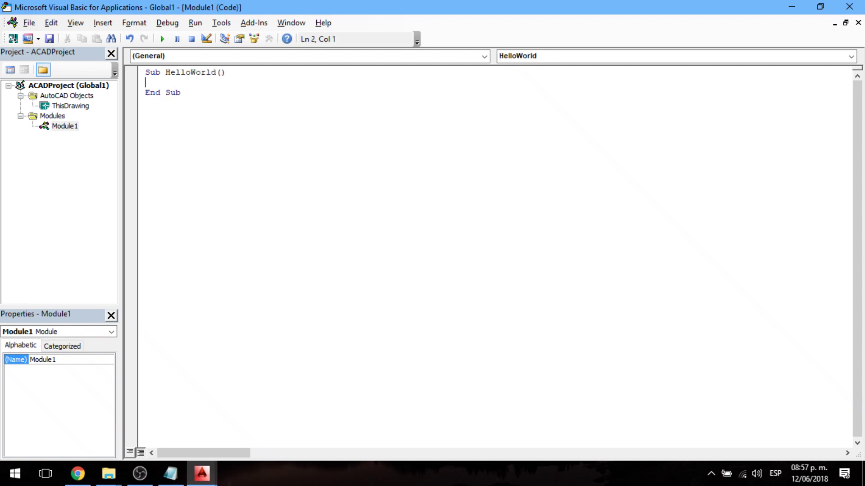
{"action": "key", "text": "Return"}
{"action": "key", "text": "Return"}
{"action": "key", "text": "Return"}
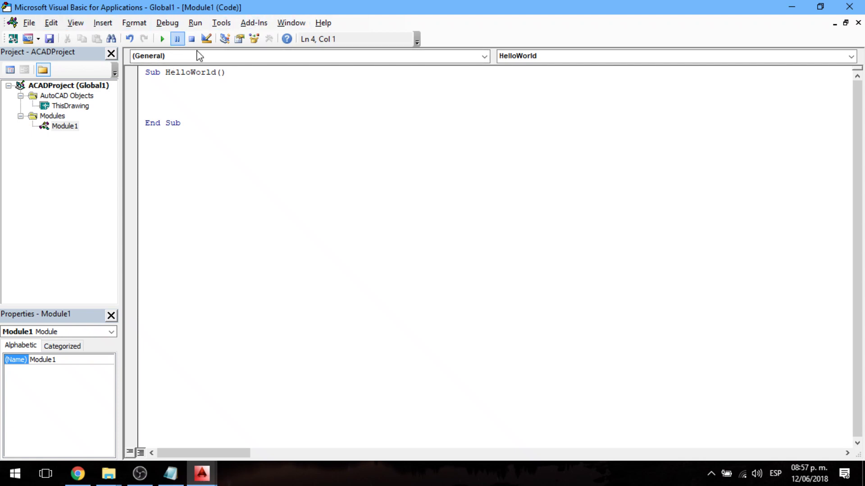
{"action": "left_click", "coordinate": [234, 84]}
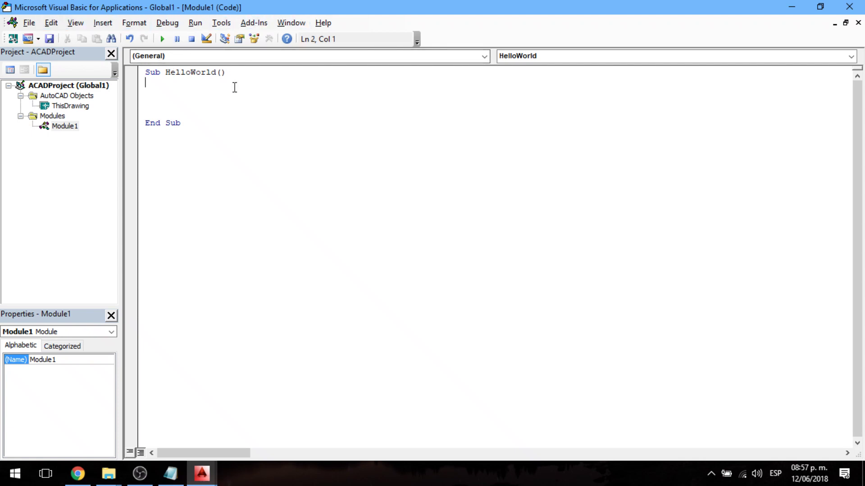
Step: Save the Global1 VBA project to Escritorio as ejemplo.dvb
{"action": "left_click", "coordinate": [36, 26]}
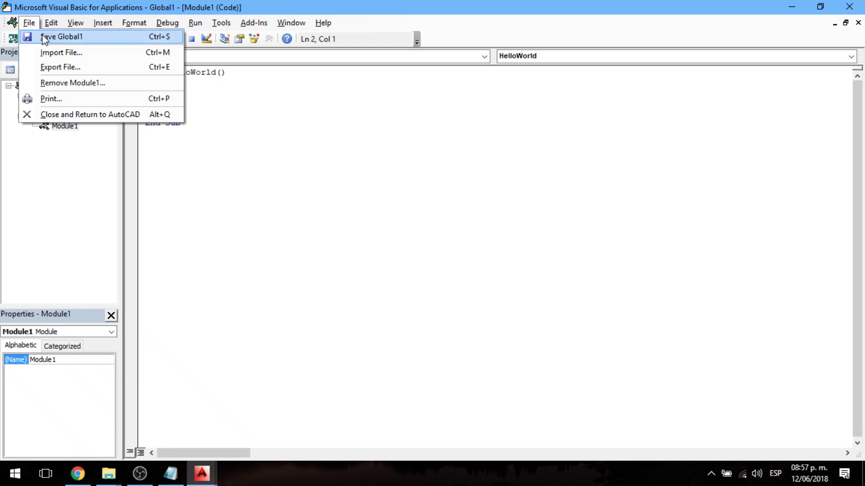
{"action": "left_click", "coordinate": [71, 39]}
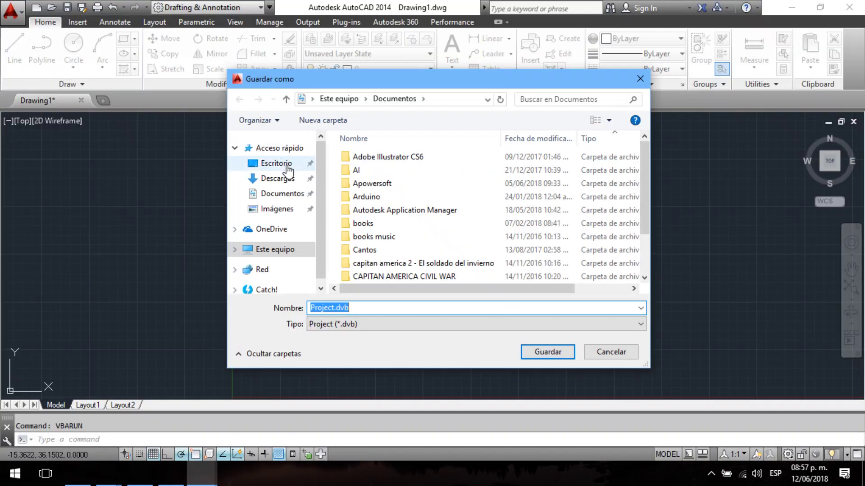
{"action": "left_click", "coordinate": [277, 205]}
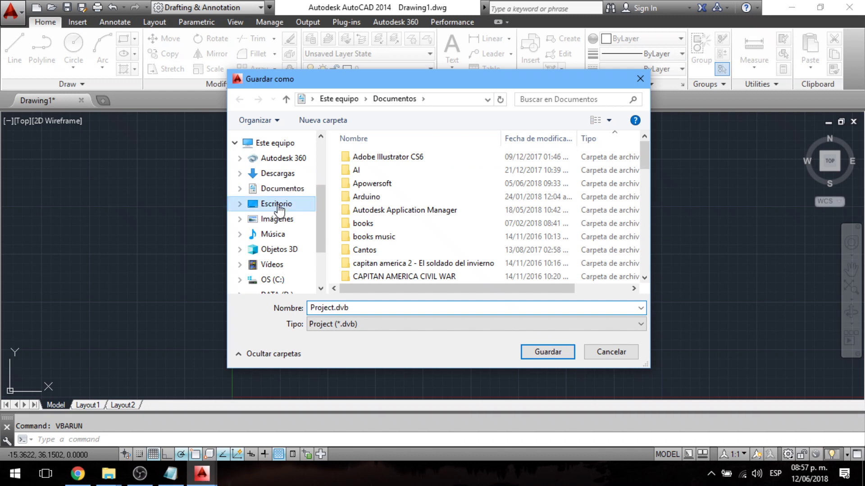
{"action": "double_click", "coordinate": [361, 309]}
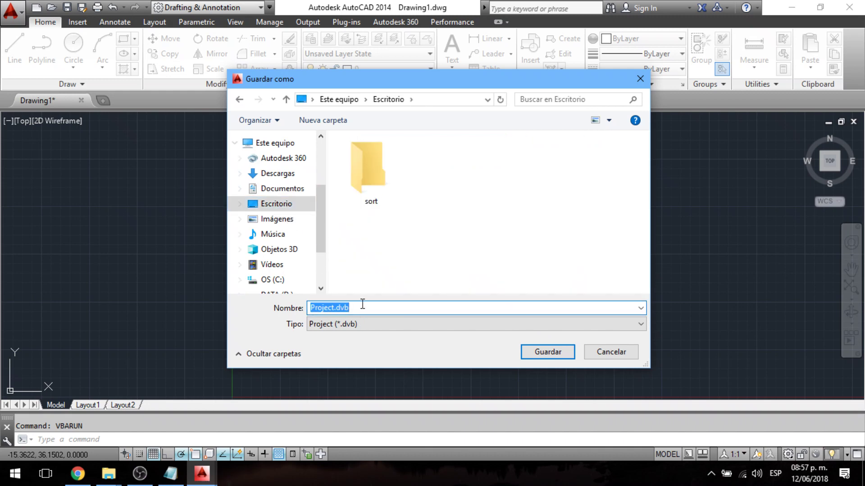
{"action": "type", "text": "exjemplo"}
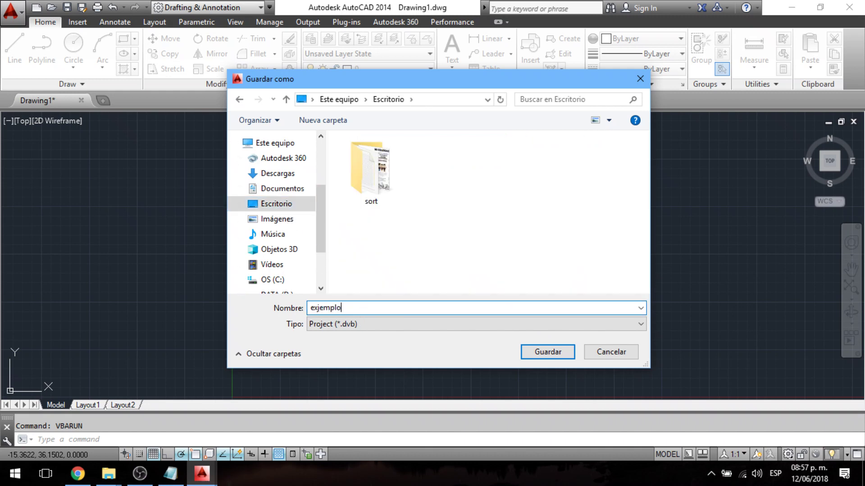
{"action": "key", "text": "Delete"}
{"action": "key", "text": "Return"}
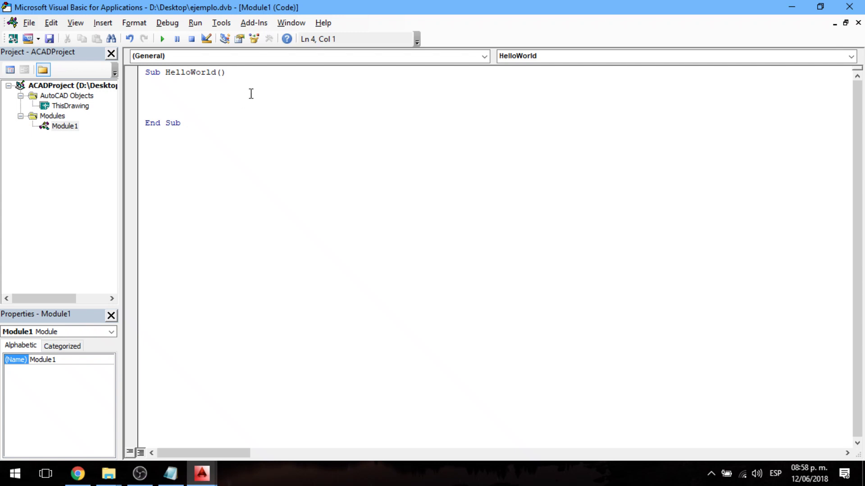
Step: Type ThisDrawing.Utility.Prompt inside HelloWorld using IntelliSense completion
{"action": "left_click", "coordinate": [237, 97]}
{"action": "type", "text": "t"}
{"action": "type", "text": "xt"}
{"action": "key", "text": "BackSpace"}
{"action": "key", "text": "BackSpace"}
{"action": "type", "text": "xt"}
{"action": "key", "text": "BackSpace"}
{"action": "key", "text": "BackSpace"}
{"action": "type", "text": "hisdr"}
{"action": "type", "text": "awing"}
{"action": "type", "text": "."}
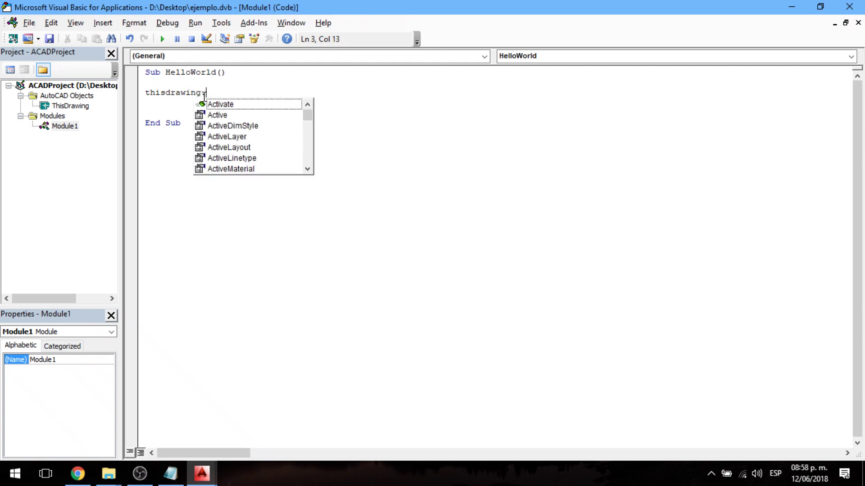
{"action": "type", "text": "pr"}
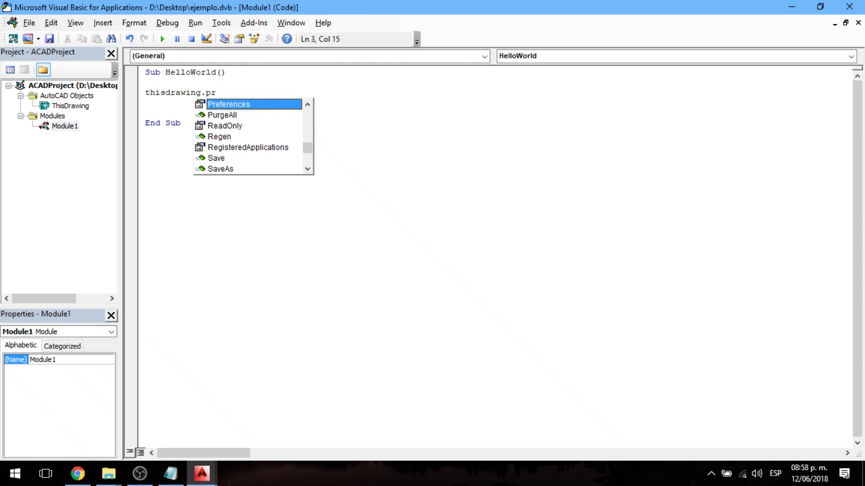
{"action": "key", "text": "BackSpace"}
{"action": "key", "text": "BackSpace"}
{"action": "type", "text": "ut"}
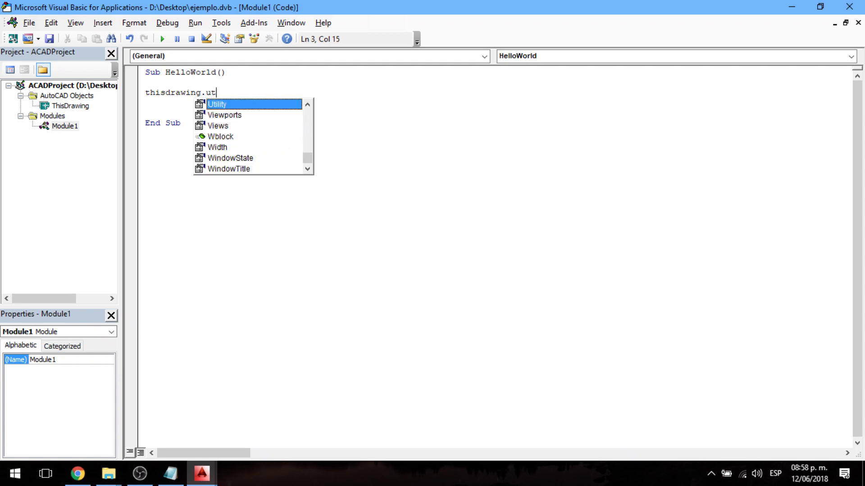
{"action": "key", "text": "Tab"}
{"action": "type", "text": "."}
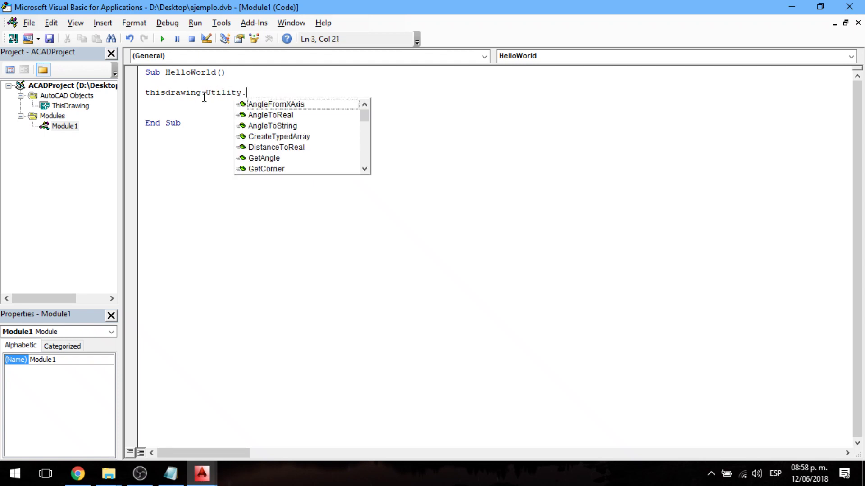
{"action": "type", "text": "p"}
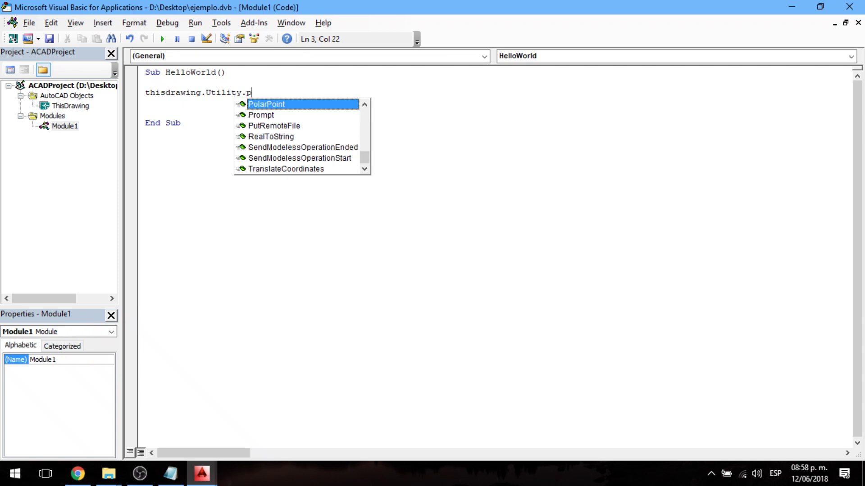
{"action": "key", "text": "Down"}
{"action": "key", "text": "Tab"}
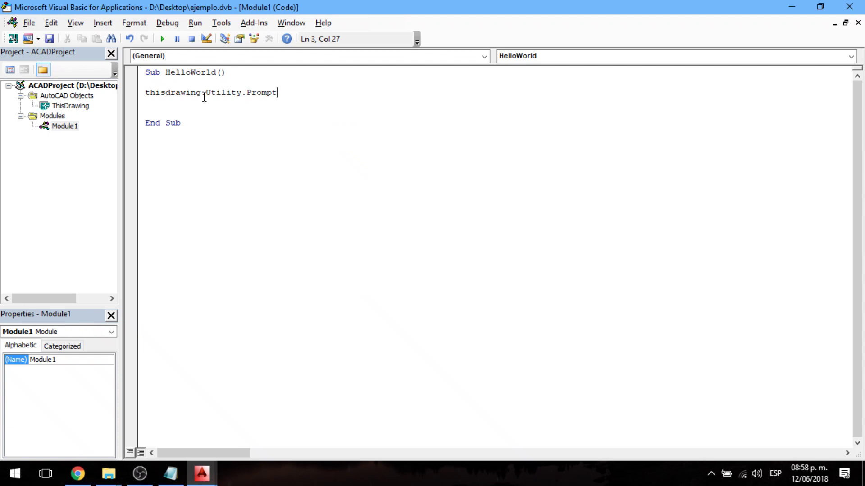
Step: Complete the call as ThisDrawing.Utility.Prompt (msg), dismissing the compile error
{"action": "key", "text": "Return"}
{"action": "key", "text": "Left"}
{"action": "type", "text": "()"}
{"action": "key", "text": "Return"}
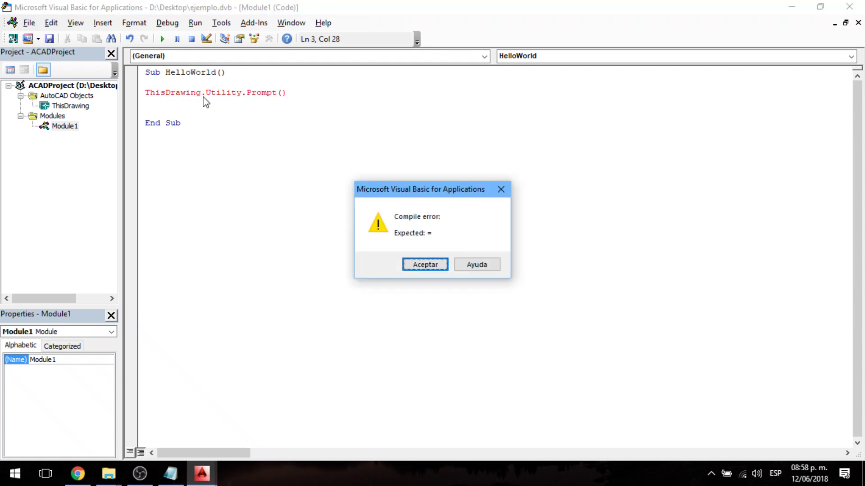
{"action": "key", "text": "Return"}
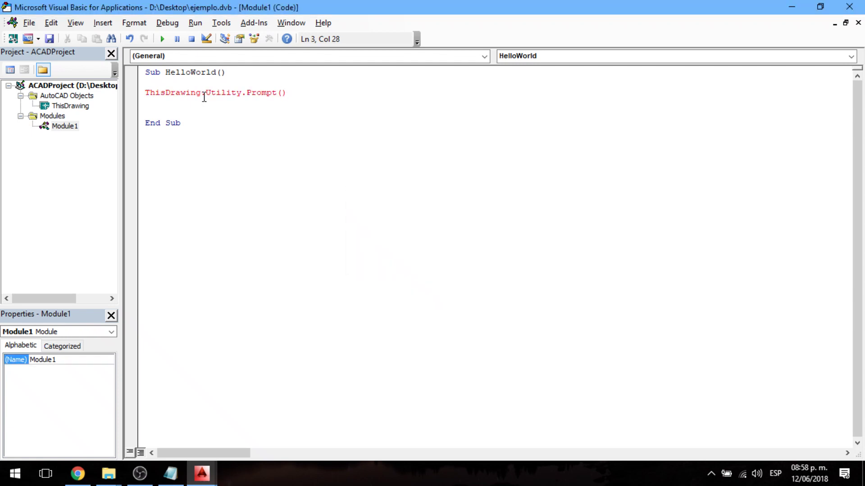
{"action": "type", "text": "msg"}
{"action": "key", "text": "Up"}
{"action": "key", "text": "Return"}
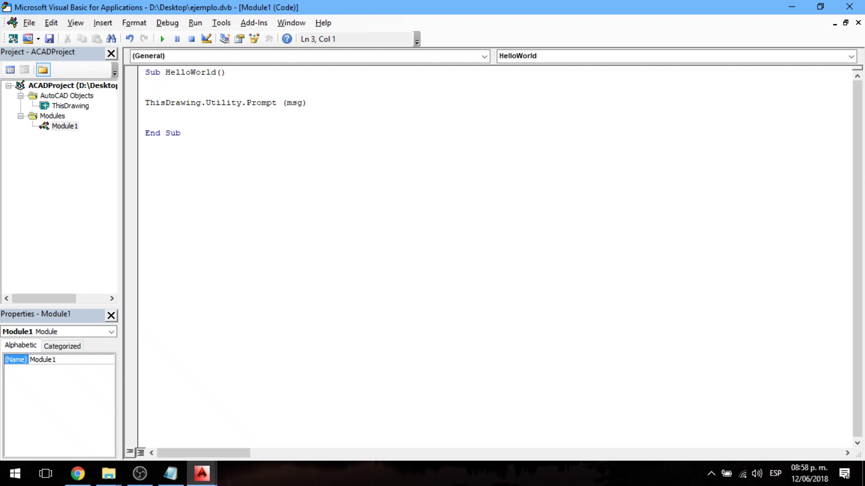
Step: Write msg = "Hola mundo" above the Prompt call with a blank line below it
{"action": "type", "text": "msg"}
{"action": "type", "text": "="}
{"action": "type", "text": "\"\""}
{"action": "key", "text": "Left"}
{"action": "type", "text": "HOL"}
{"action": "type", "text": "A"}
{"action": "key", "text": "BackSpace"}
{"action": "key", "text": "BackSpace"}
{"action": "key", "text": "BackSpace"}
{"action": "type", "text": "ola"}
{"action": "type", "text": " mundo"}
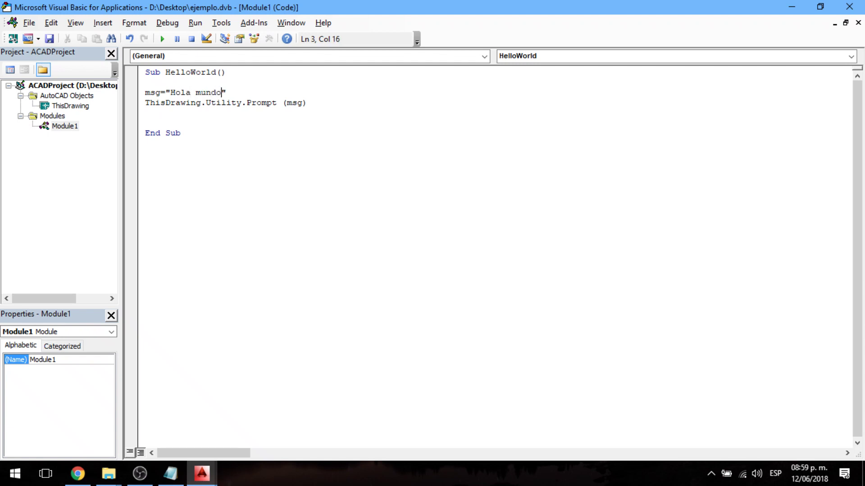
{"action": "key", "text": "Down"}
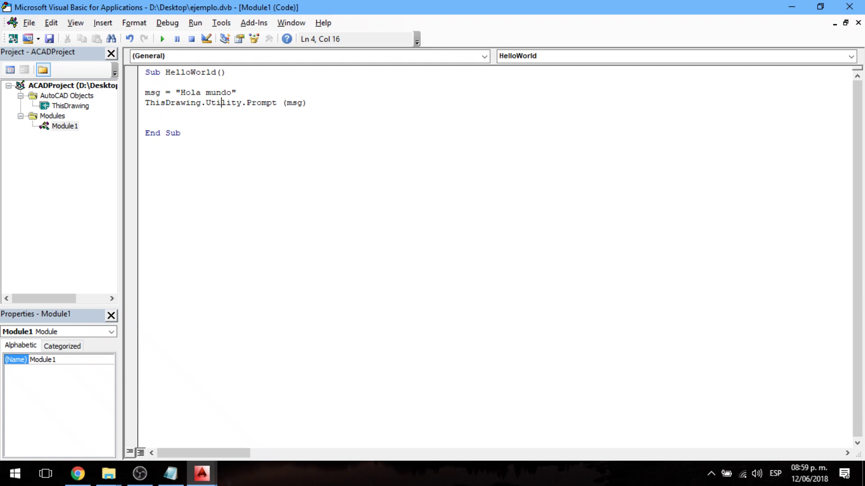
{"action": "left_click", "coordinate": [243, 94]}
{"action": "key", "text": "Return"}
{"action": "left_click", "coordinate": [253, 92]}
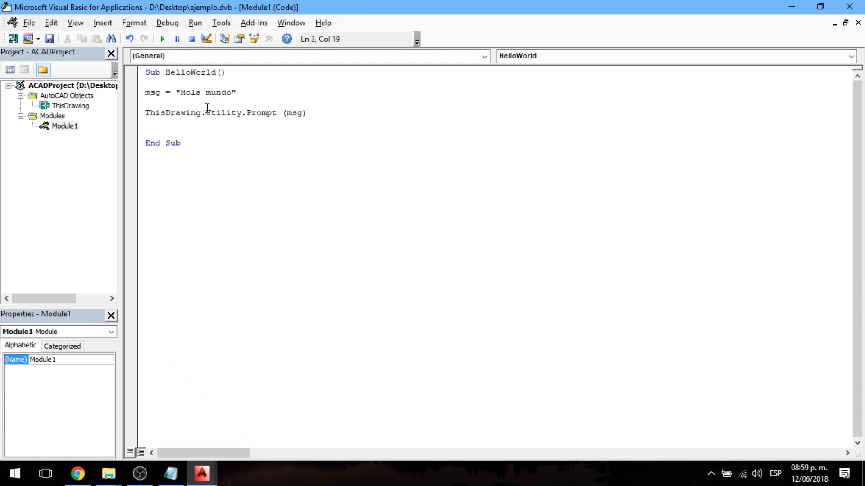
{"action": "left_click", "coordinate": [247, 106]}
{"action": "left_click", "coordinate": [232, 93]}
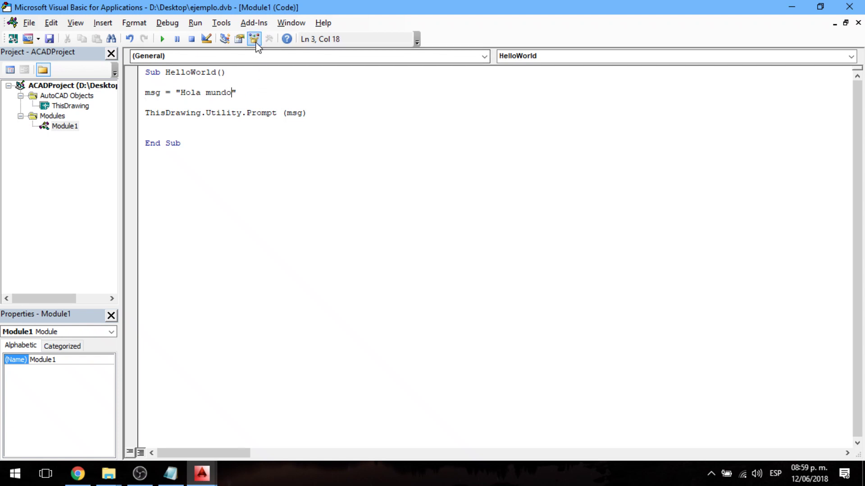
{"action": "left_click", "coordinate": [253, 93]}
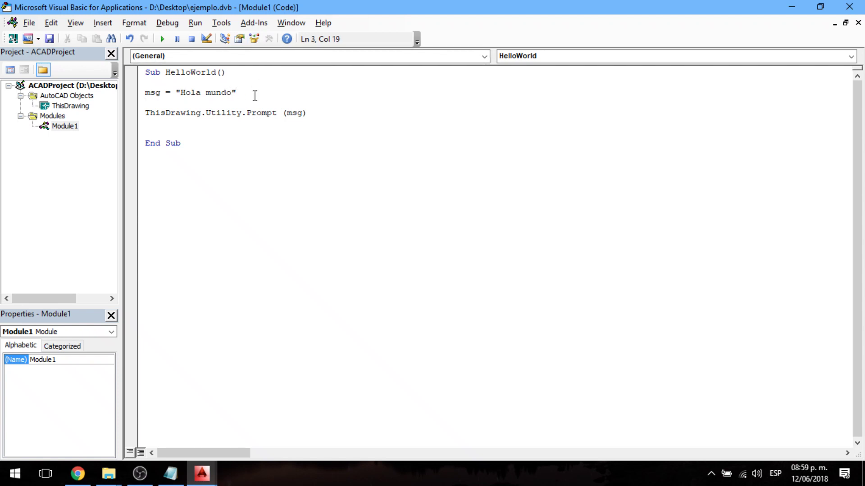
Step: Open the Object Browser and search for thisdrawing
{"action": "left_click", "coordinate": [255, 39]}
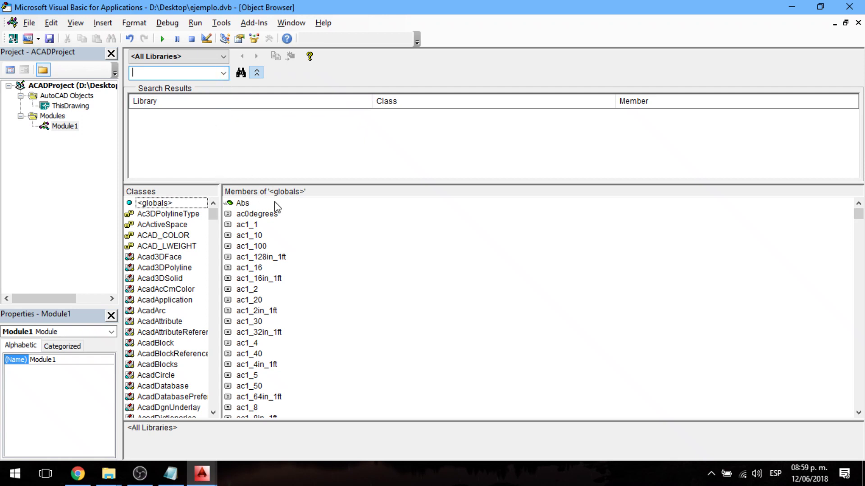
{"action": "scroll", "coordinate": [275, 205], "scroll_direction": "down", "scroll_amount": 1}
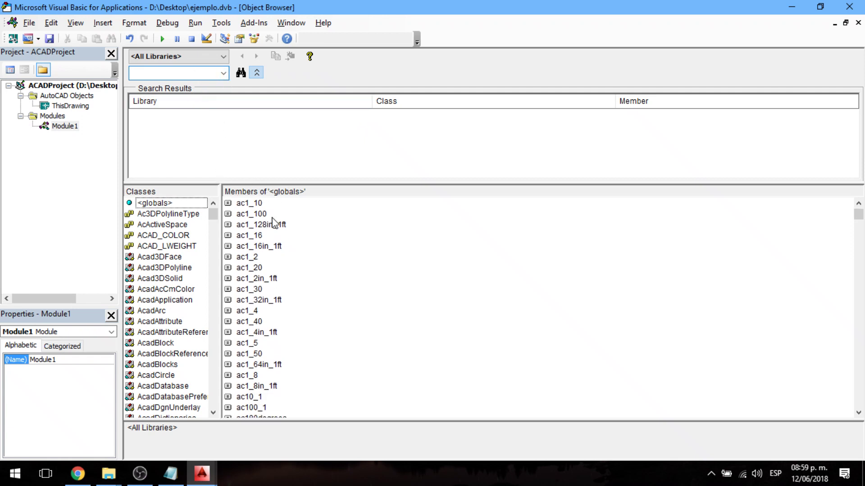
{"action": "scroll", "coordinate": [277, 225], "scroll_direction": "down", "scroll_amount": 4}
{"action": "scroll", "coordinate": [270, 262], "scroll_direction": "down", "scroll_amount": 5}
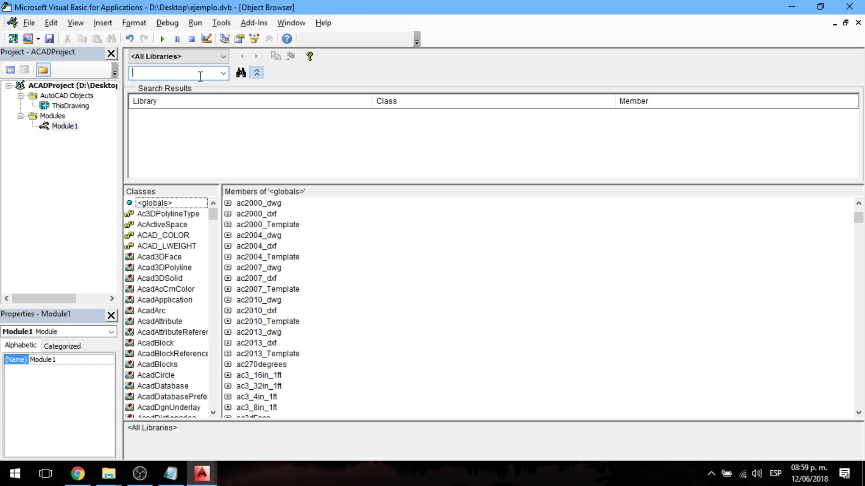
{"action": "type", "text": "thi"}
{"action": "type", "text": "sdrawing"}
{"action": "key", "text": "Return"}
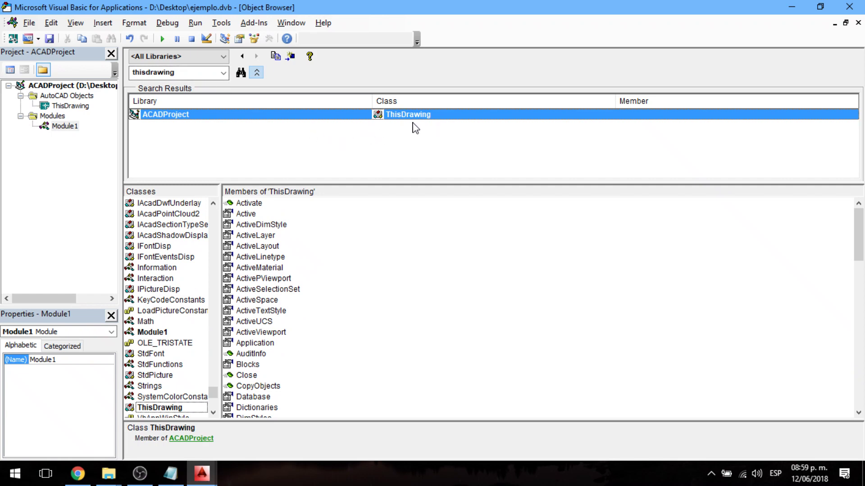
Step: Scroll ThisDrawing's members and select Utility, shown as an AcadUtility property
{"action": "left_click", "coordinate": [279, 224]}
{"action": "scroll", "coordinate": [279, 226], "scroll_direction": "down", "scroll_amount": 1}
{"action": "scroll", "coordinate": [281, 225], "scroll_direction": "down", "scroll_amount": 3}
{"action": "scroll", "coordinate": [280, 226], "scroll_direction": "down", "scroll_amount": 1}
{"action": "scroll", "coordinate": [280, 226], "scroll_direction": "down", "scroll_amount": 2}
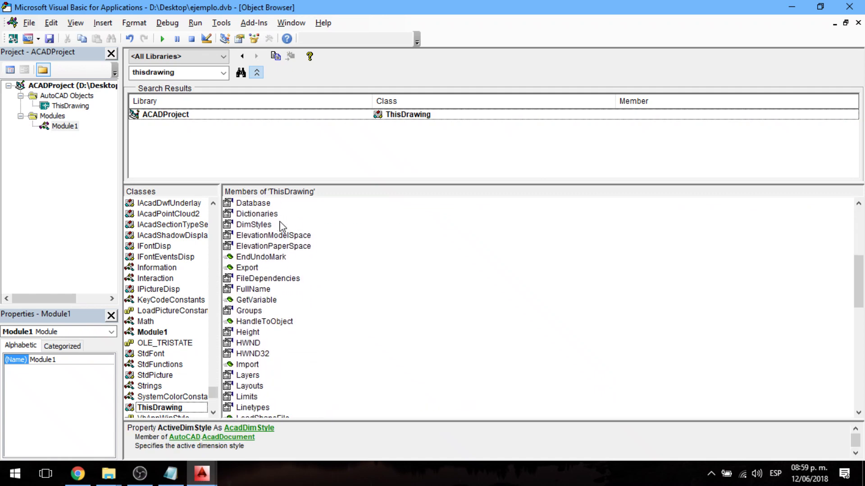
{"action": "scroll", "coordinate": [280, 225], "scroll_direction": "down", "scroll_amount": 1}
{"action": "scroll", "coordinate": [281, 225], "scroll_direction": "down", "scroll_amount": 1}
{"action": "scroll", "coordinate": [270, 252], "scroll_direction": "down", "scroll_amount": 2}
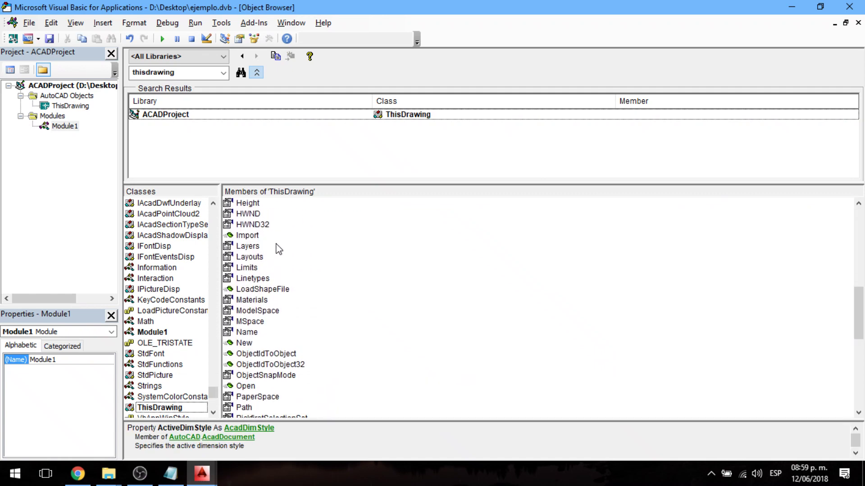
{"action": "scroll", "coordinate": [297, 242], "scroll_direction": "down", "scroll_amount": 1}
{"action": "scroll", "coordinate": [297, 242], "scroll_direction": "down", "scroll_amount": 3}
{"action": "scroll", "coordinate": [297, 242], "scroll_direction": "down", "scroll_amount": 3}
{"action": "scroll", "coordinate": [297, 242], "scroll_direction": "down", "scroll_amount": 2}
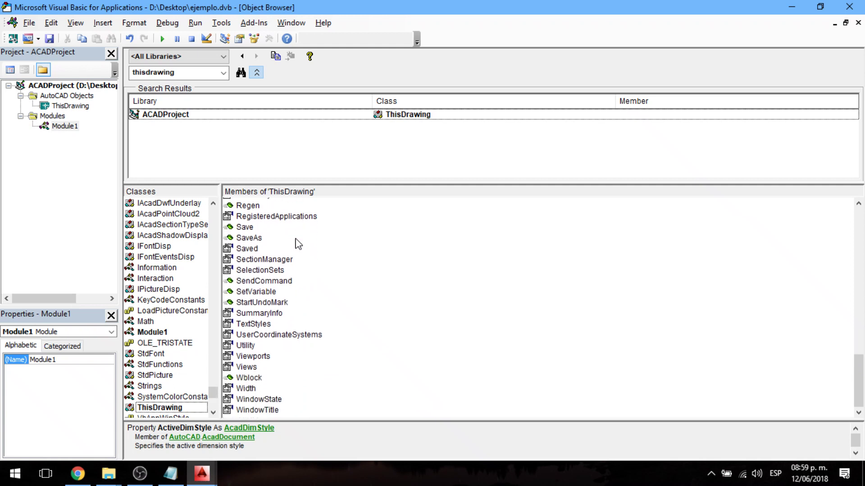
{"action": "left_click", "coordinate": [254, 344]}
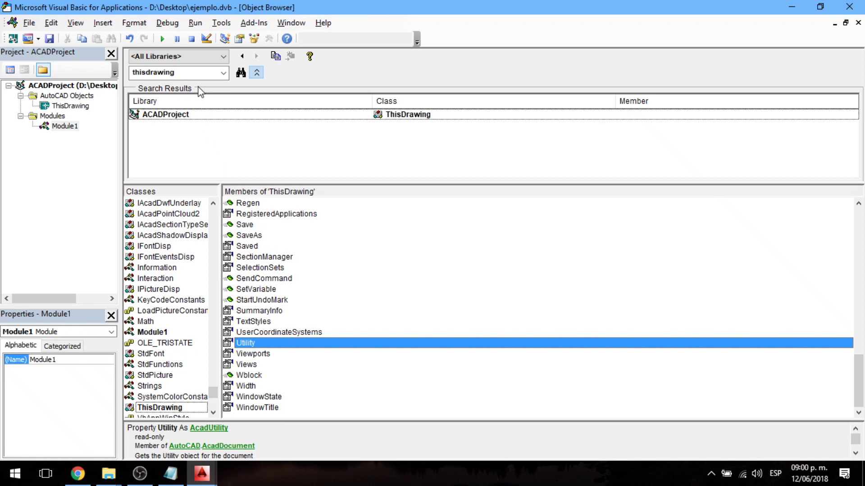
{"action": "left_click", "coordinate": [149, 73]}
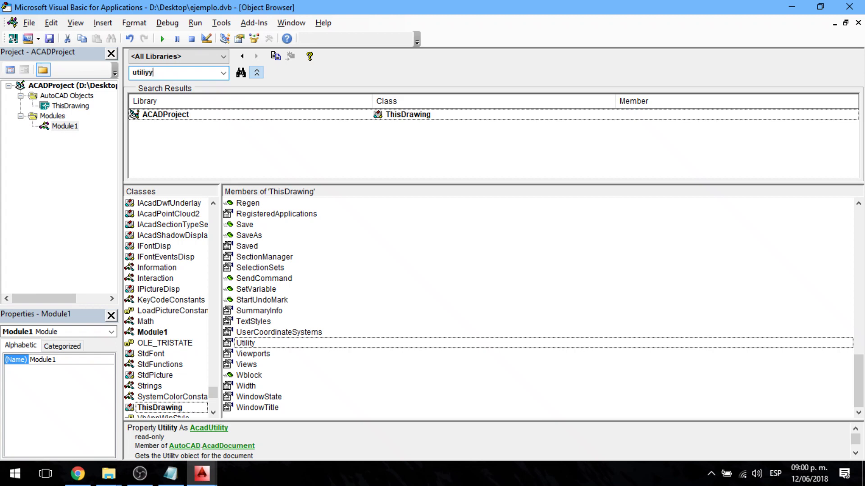
Step: Search utility and browse AcadUtility's members down to the Prompt method
{"action": "key", "text": "Return"}
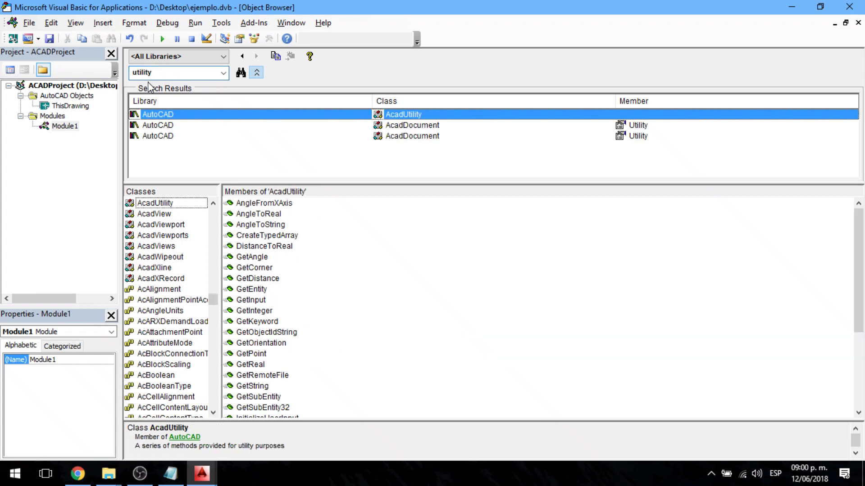
{"action": "left_click", "coordinate": [326, 216]}
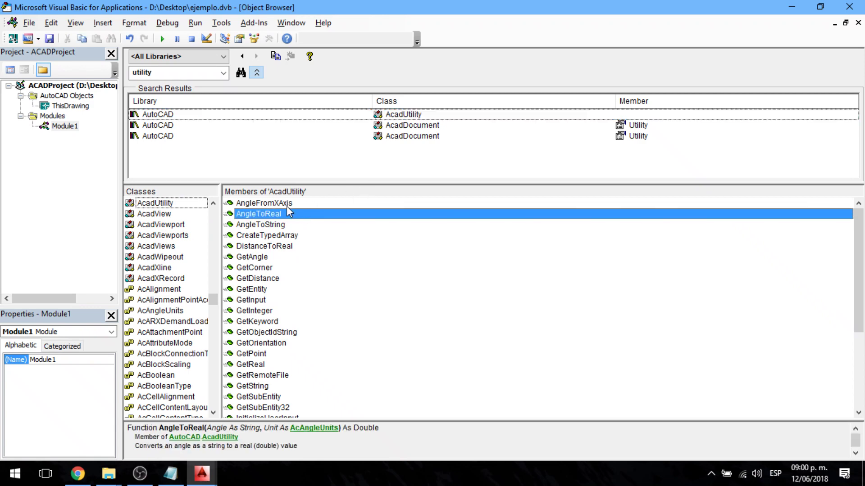
{"action": "scroll", "coordinate": [293, 227], "scroll_direction": "down", "scroll_amount": 3}
{"action": "scroll", "coordinate": [293, 228], "scroll_direction": "down", "scroll_amount": 1}
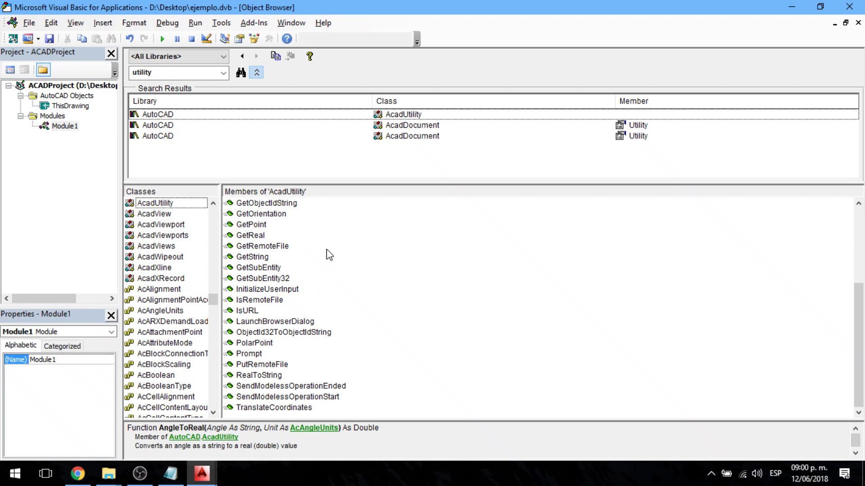
{"action": "left_click", "coordinate": [311, 268]}
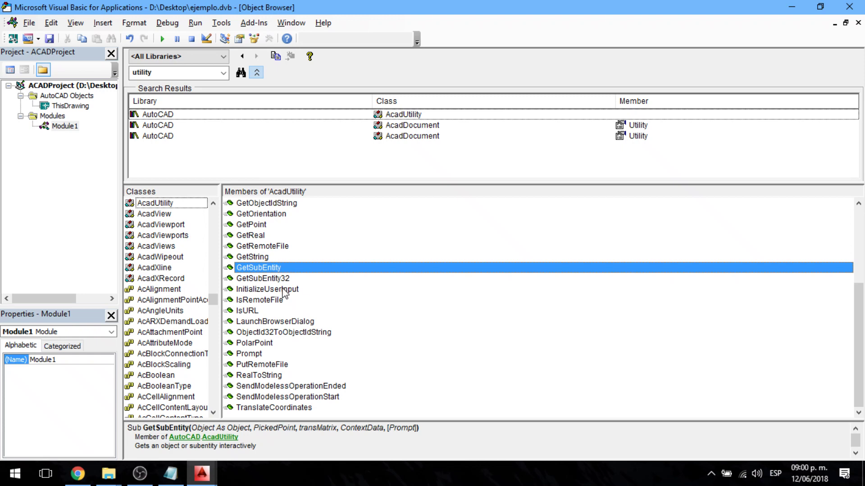
{"action": "left_click", "coordinate": [262, 353]}
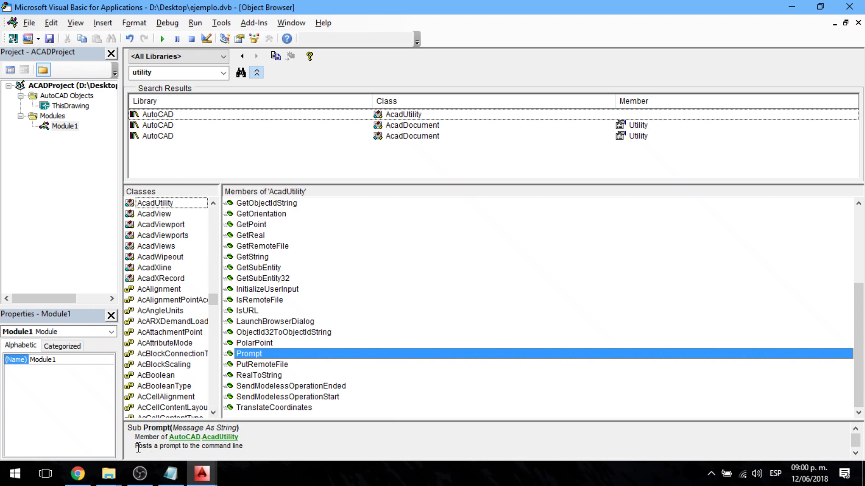
Step: Highlight Prompt's signature, Sub Prompt(Message As String), in the details pane
{"action": "mouse_move", "coordinate": [135, 446]}
{"action": "left_mouse_down"}
{"action": "mouse_move", "coordinate": [246, 451]}
{"action": "mouse_move", "coordinate": [143, 439]}
{"action": "left_mouse_up"}
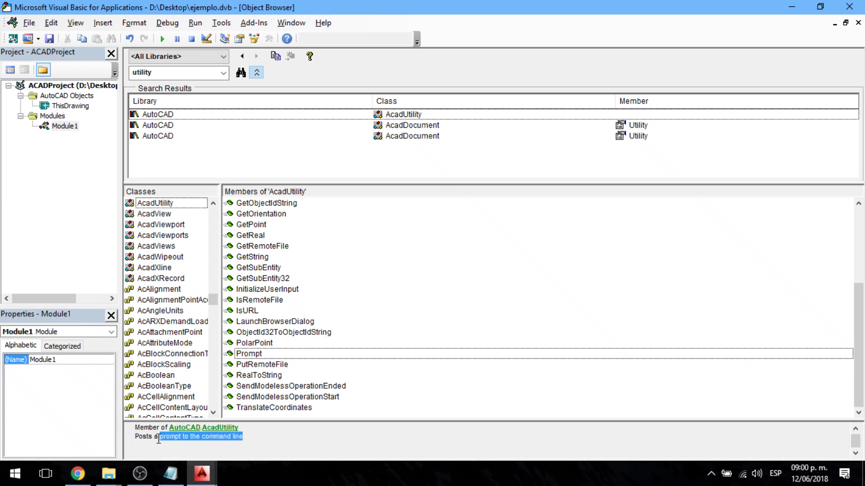
{"action": "scroll", "coordinate": [271, 438], "scroll_direction": "up", "scroll_amount": 1}
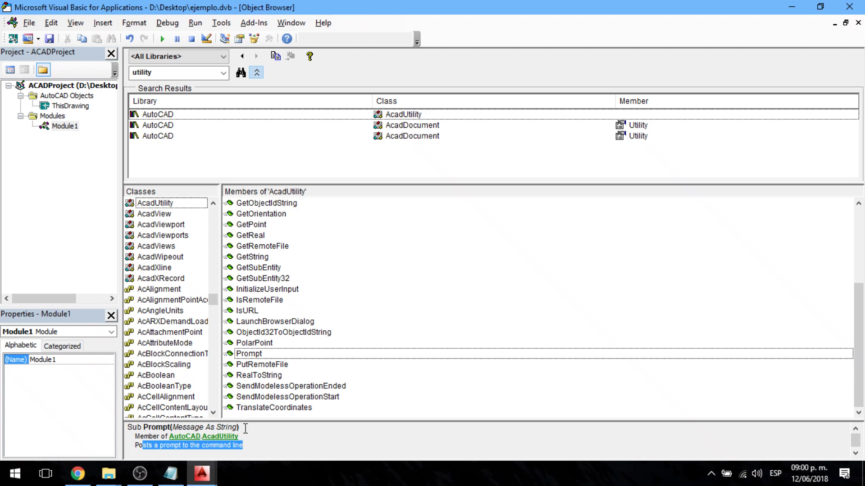
{"action": "left_click_drag", "start_coordinate": [245, 428], "coordinate": [172, 429]}
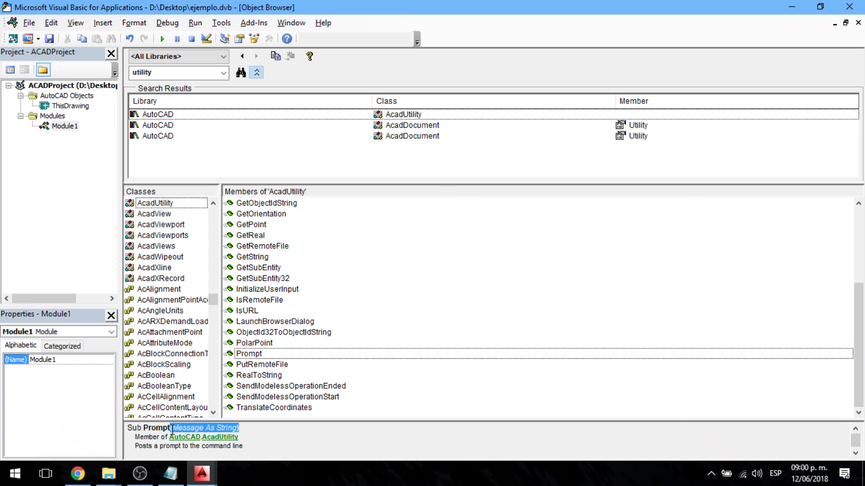
{"action": "left_click", "coordinate": [249, 428]}
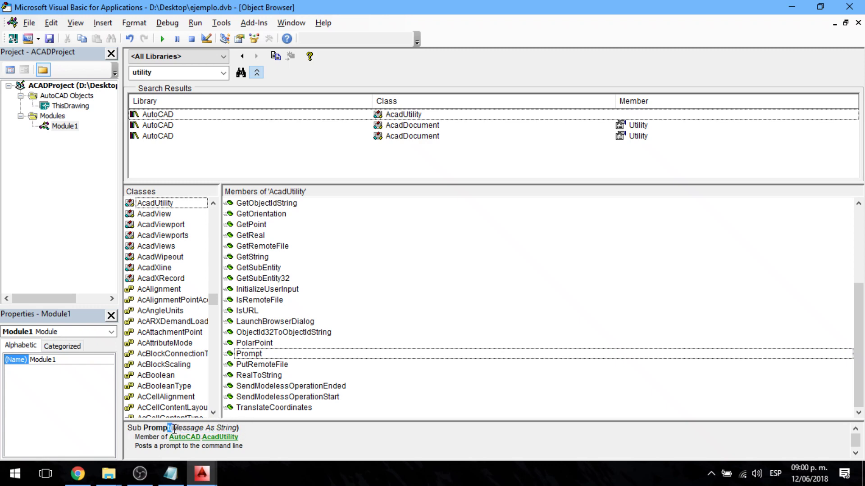
{"action": "left_click_drag", "start_coordinate": [178, 428], "coordinate": [208, 430]}
{"action": "left_click_drag", "start_coordinate": [217, 429], "coordinate": [233, 430]}
Step: Reopen Module1's code from the Project Explorer, cursor at the end of the Prompt line
{"action": "left_click", "coordinate": [258, 431]}
{"action": "double_click", "coordinate": [70, 129]}
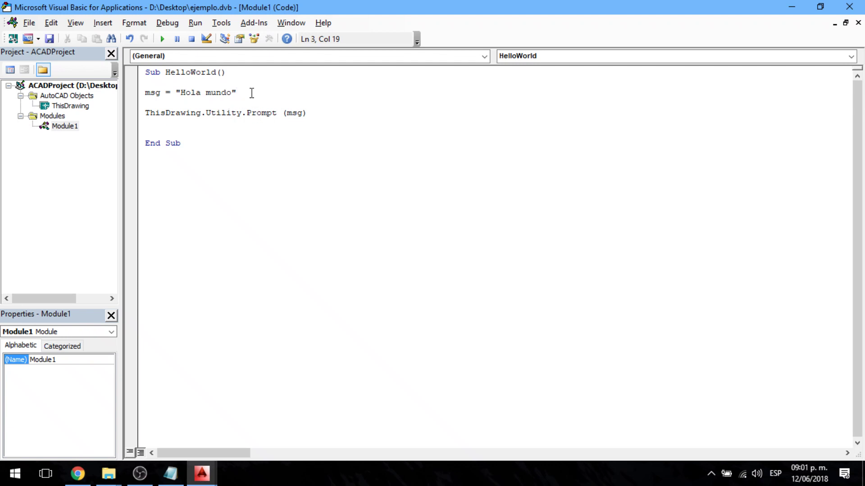
{"action": "left_click", "coordinate": [309, 113]}
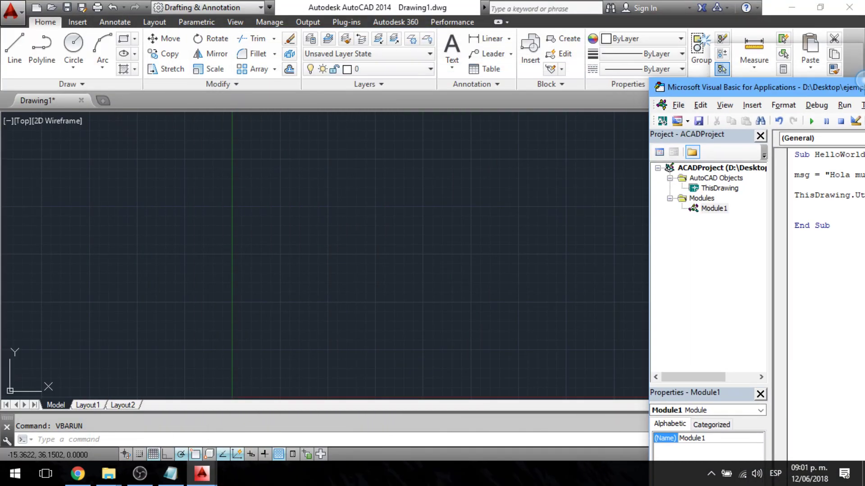
Step: Tile the VBA editor beside AutoCAD and delete the blank line before the Prompt call
{"action": "left_click_drag", "start_coordinate": [308, 5], "coordinate": [864, 14]}
{"action": "left_click", "coordinate": [179, 86]}
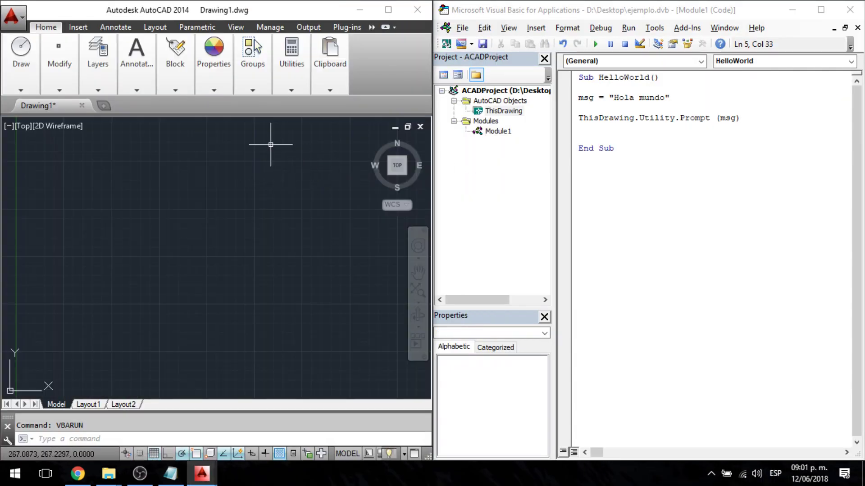
{"action": "left_click", "coordinate": [536, 18]}
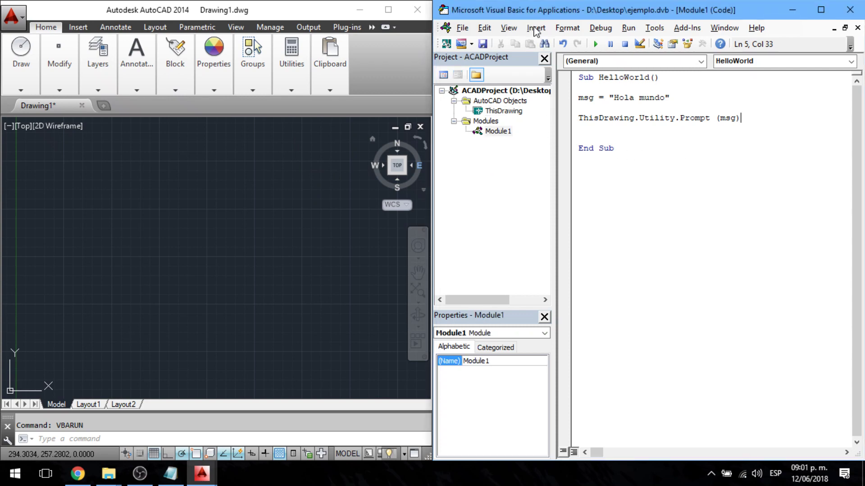
{"action": "left_click", "coordinate": [630, 102]}
{"action": "key", "text": "BackSpace"}
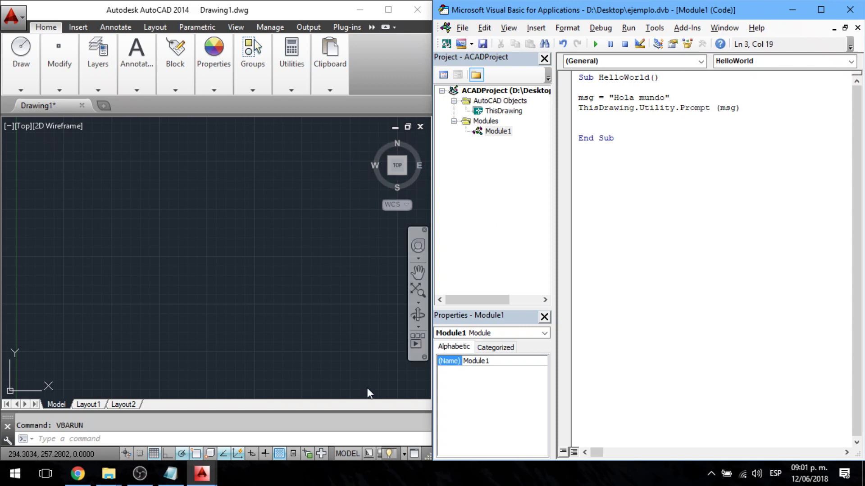
Step: Run HelloWorld twice so Hola mundo prints on AutoCAD's command line
{"action": "left_click", "coordinate": [680, 130]}
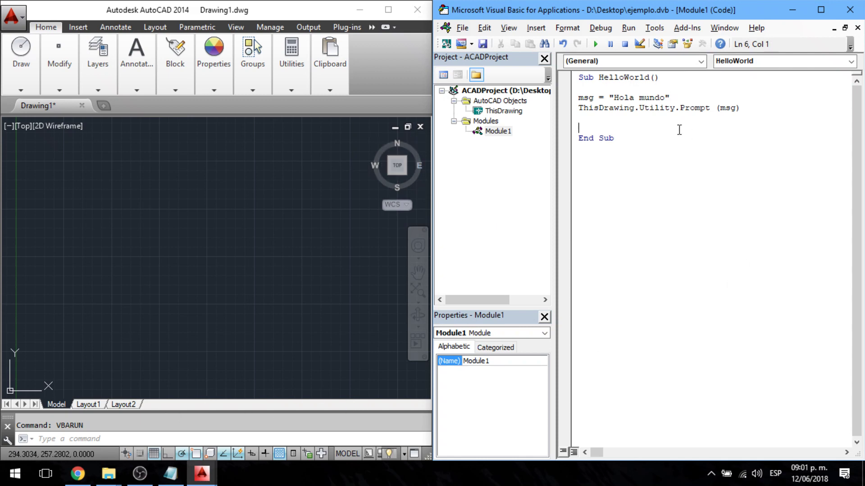
{"action": "left_click", "coordinate": [675, 98]}
{"action": "left_click", "coordinate": [596, 44]}
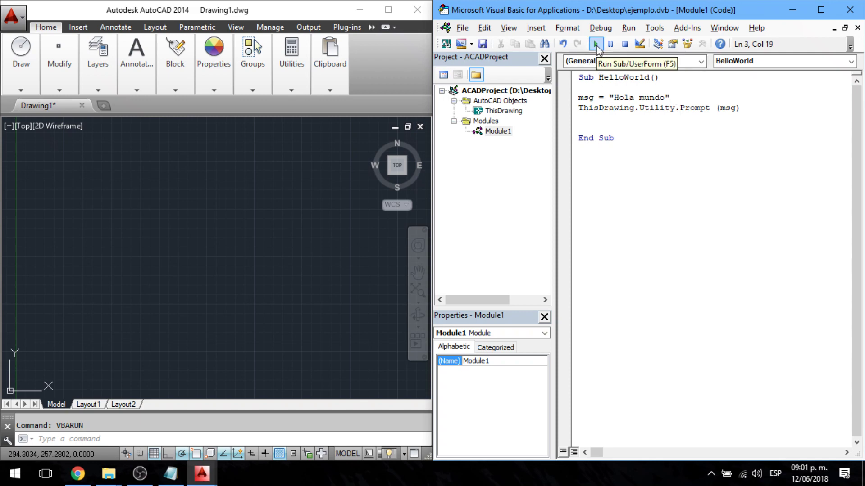
{"action": "left_click", "coordinate": [619, 108]}
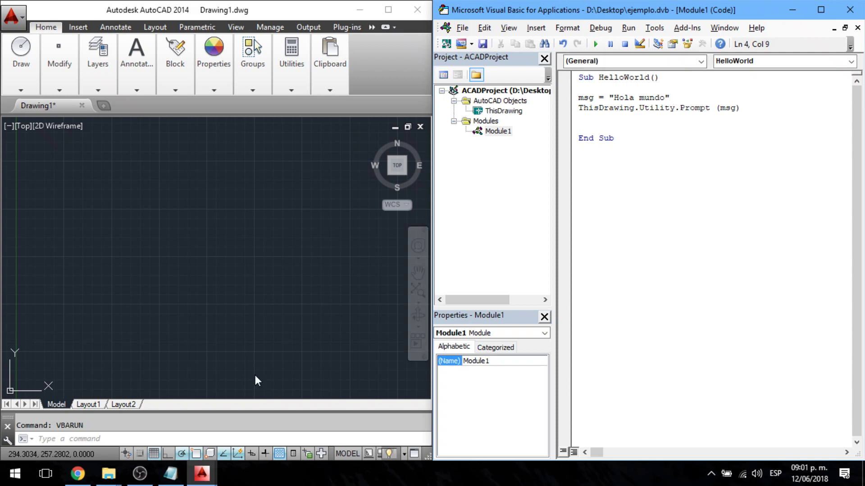
{"action": "left_click", "coordinate": [238, 427]}
{"action": "left_click", "coordinate": [665, 108]}
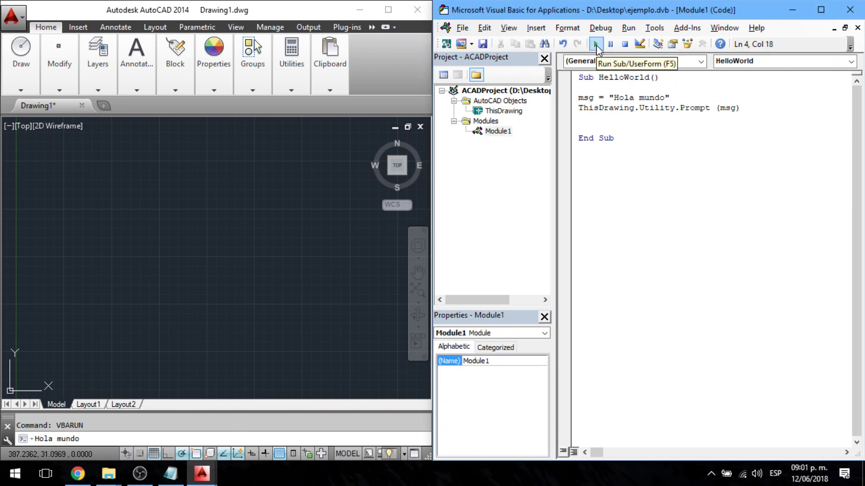
{"action": "left_click", "coordinate": [596, 44]}
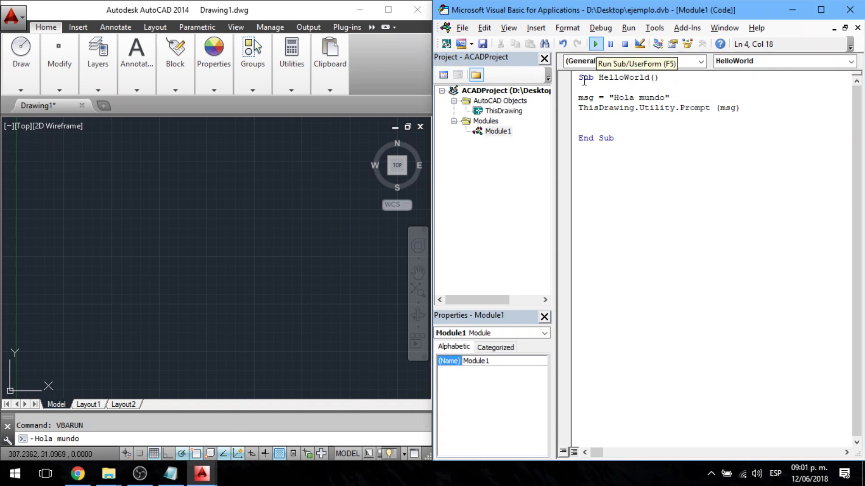
{"action": "left_click", "coordinate": [172, 437]}
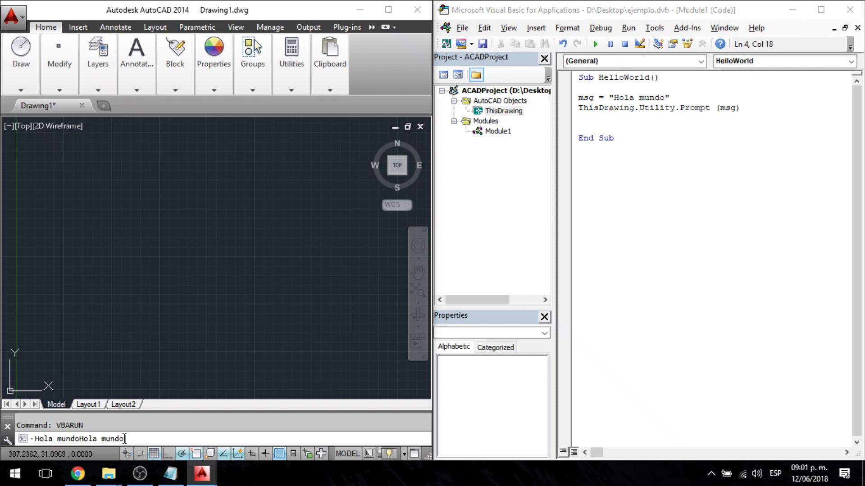
Step: Repeat VBARUN, close the Macros list unused, and return to the Prompt line
{"action": "key", "text": "Return"}
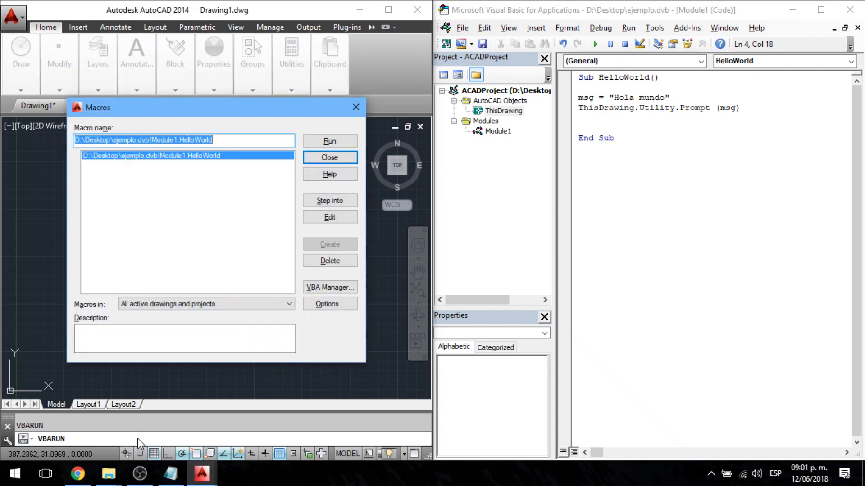
{"action": "left_click", "coordinate": [355, 107]}
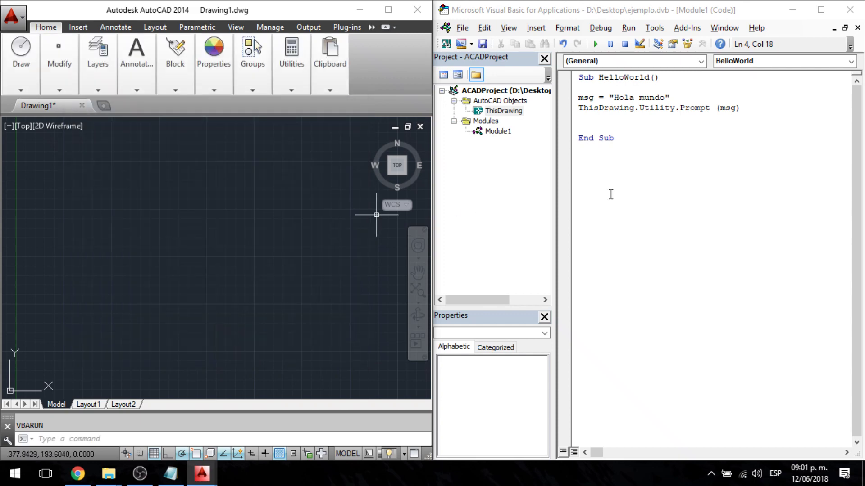
{"action": "left_click", "coordinate": [727, 120]}
{"action": "left_click", "coordinate": [738, 108]}
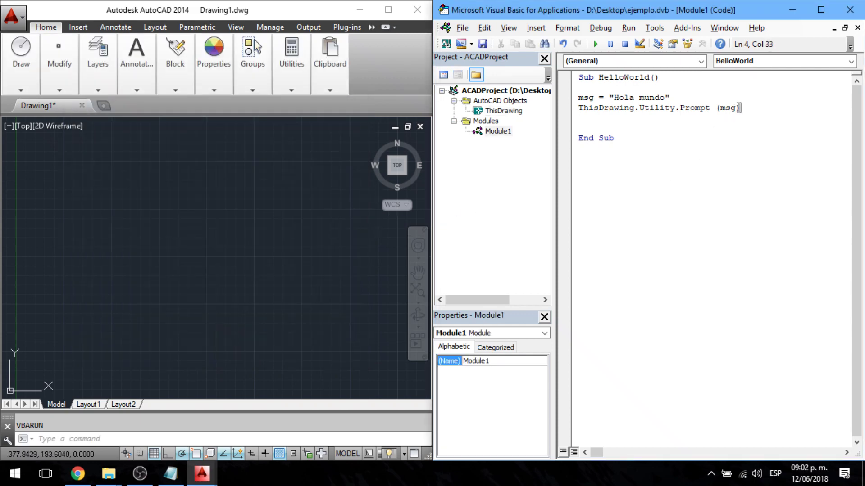
{"action": "key", "text": "Left"}
Step: Enlarge AutoCAD's command history and select the joined 'Hola mundoHola mundo' output
{"action": "left_click", "coordinate": [326, 413]}
{"action": "left_click_drag", "start_coordinate": [327, 412], "coordinate": [327, 393]}
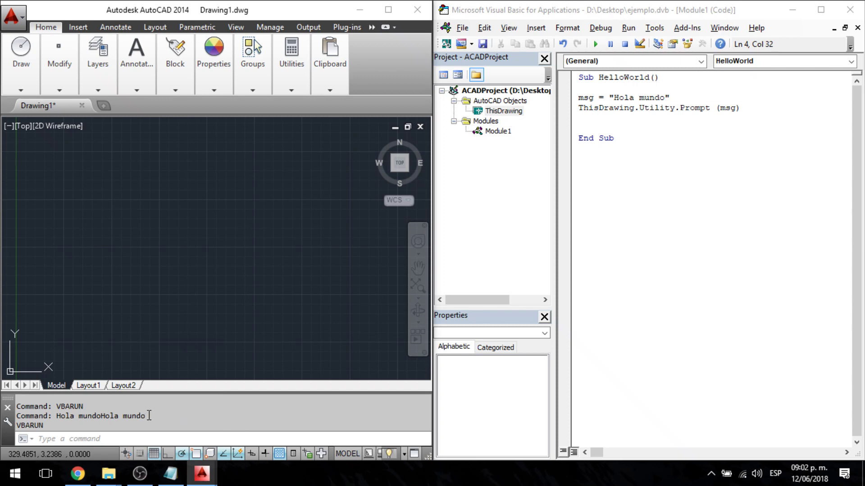
{"action": "left_click_drag", "start_coordinate": [149, 415], "coordinate": [55, 416]}
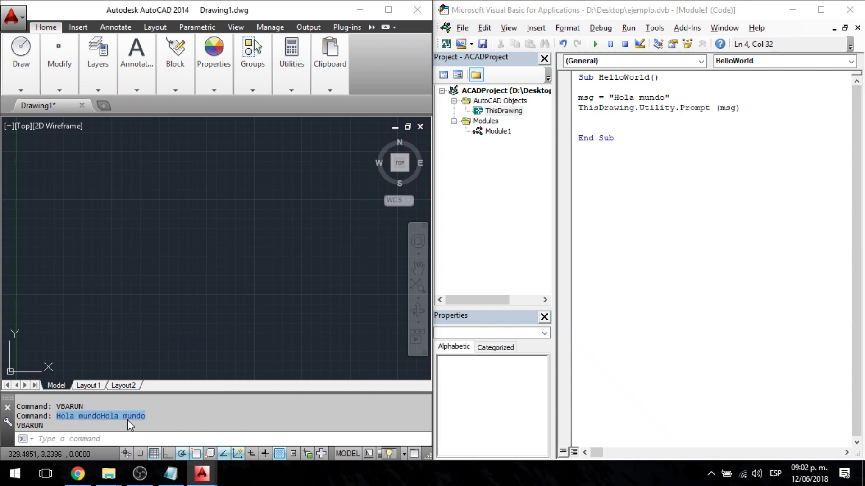
{"action": "left_click", "coordinate": [734, 138]}
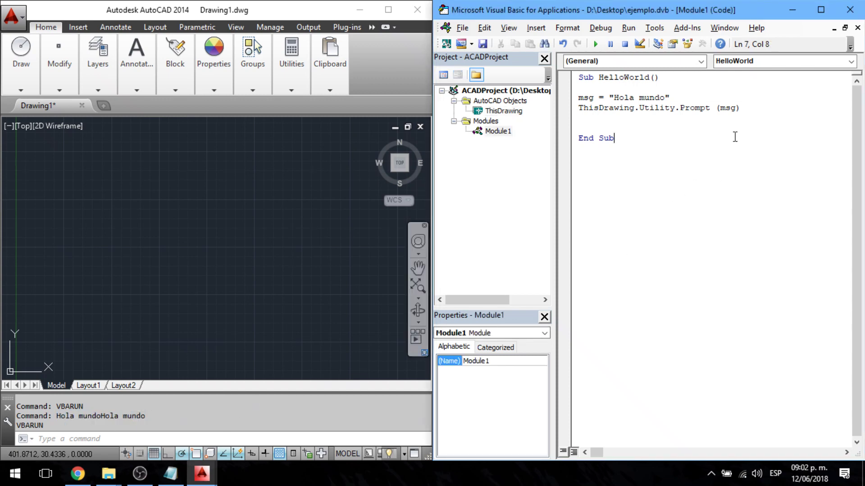
Step: Append & vbNewLine to the Prompt line of the HelloWorld sub
{"action": "left_click", "coordinate": [745, 112]}
{"action": "type", "text": "vbNewLine"}
{"action": "left_click", "coordinate": [764, 130]}
{"action": "left_click", "coordinate": [806, 108]}
Step: Run the macro three times and check the three separate Hola mundo lines in AutoCAD's history
{"action": "left_click", "coordinate": [599, 46]}
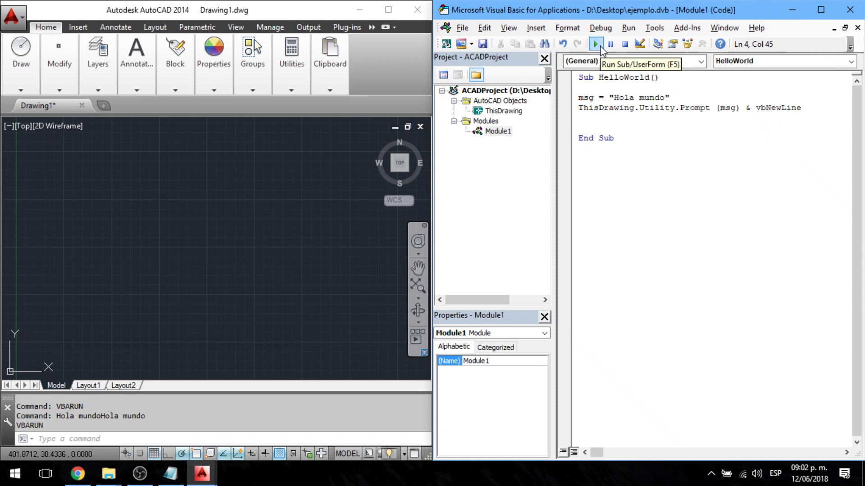
{"action": "left_click", "coordinate": [600, 48]}
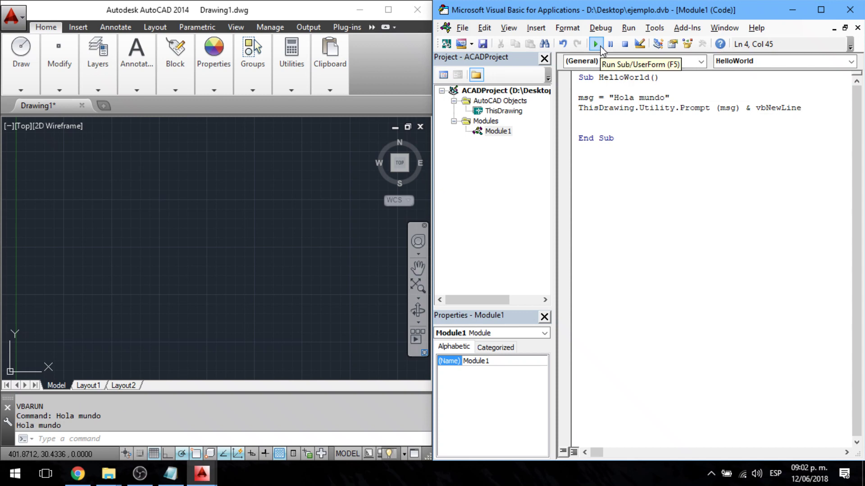
{"action": "left_click", "coordinate": [601, 48]}
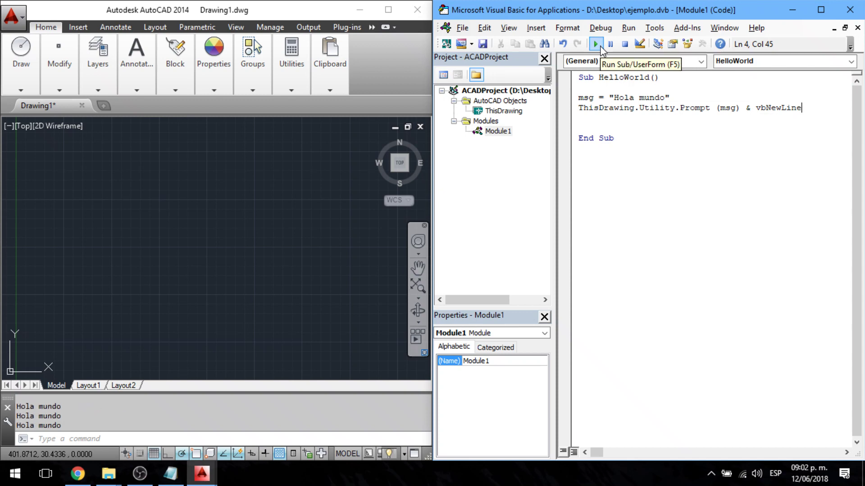
{"action": "left_click", "coordinate": [51, 416]}
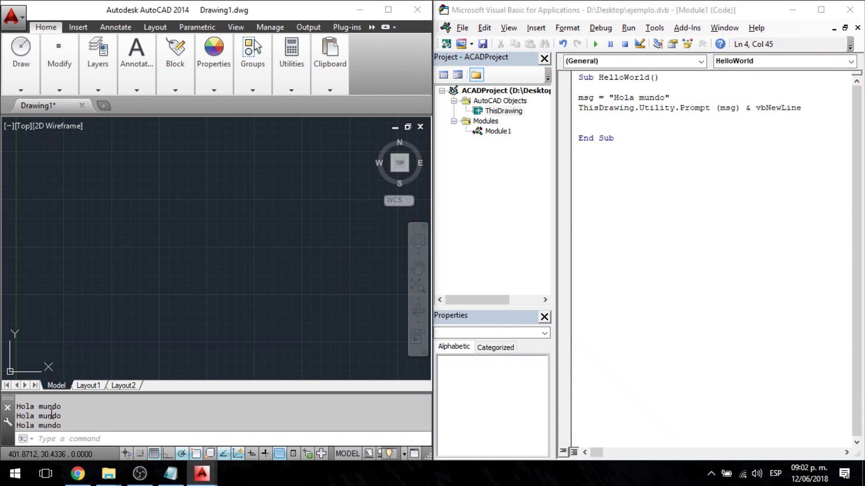
{"action": "left_click_drag", "start_coordinate": [16, 405], "coordinate": [67, 426]}
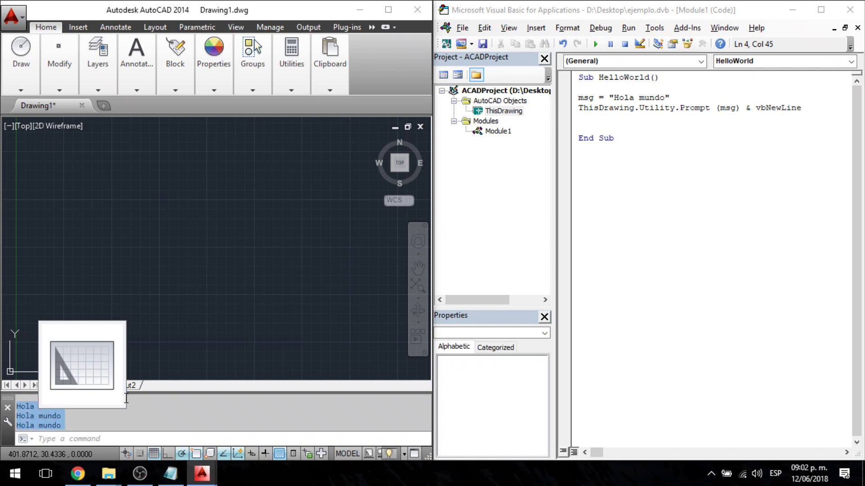
{"action": "left_click", "coordinate": [750, 172]}
{"action": "left_click", "coordinate": [688, 97]}
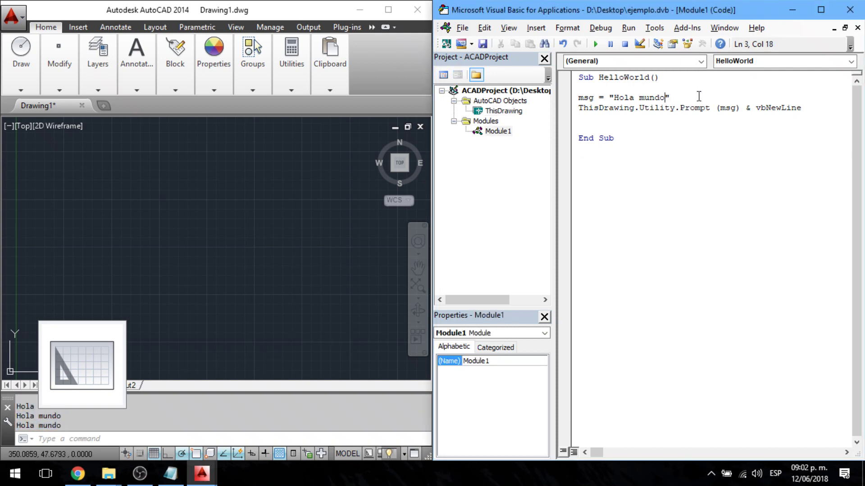
Step: Replace the Hola mundo text in msg with "Mi primera rutina en Autocad"
{"action": "key", "text": "BackSpace"}
{"action": "key", "text": "BackSpace"}
{"action": "key", "text": "BackSpace"}
{"action": "key", "text": "BackSpace"}
{"action": "key", "text": "BackSpace"}
{"action": "key", "text": "BackSpace"}
{"action": "key", "text": "BackSpace"}
{"action": "key", "text": "BackSpace"}
{"action": "key", "text": "BackSpace"}
{"action": "key", "text": "BackSpace"}
{"action": "type", "text": "i"}
{"action": "type", "text": " primera r"}
{"action": "type", "text": "utina en Aut"}
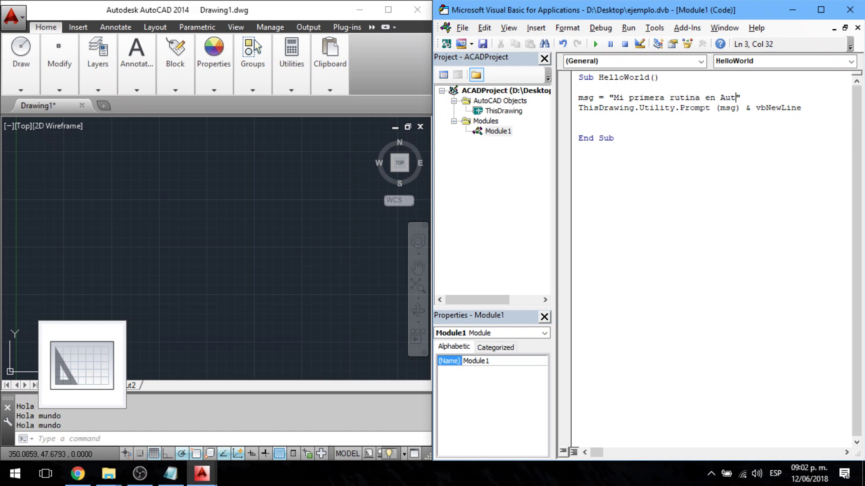
{"action": "type", "text": "ocad"}
{"action": "left_click", "coordinate": [626, 99]}
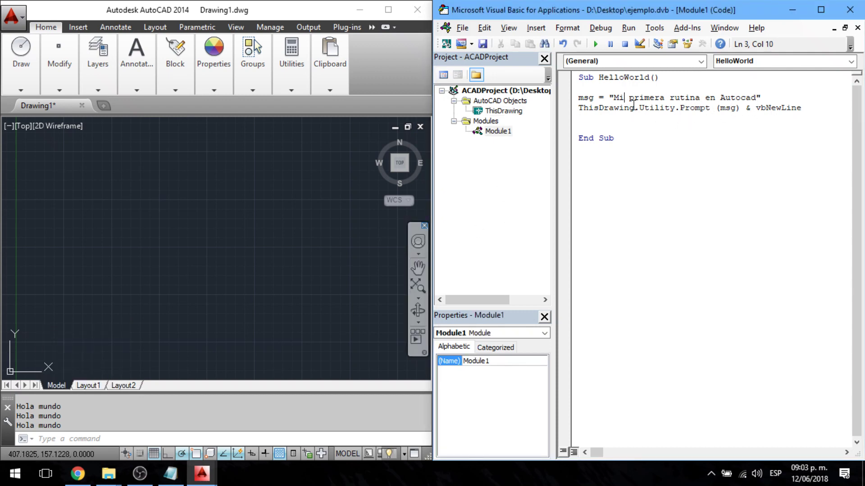
{"action": "left_click", "coordinate": [599, 117]}
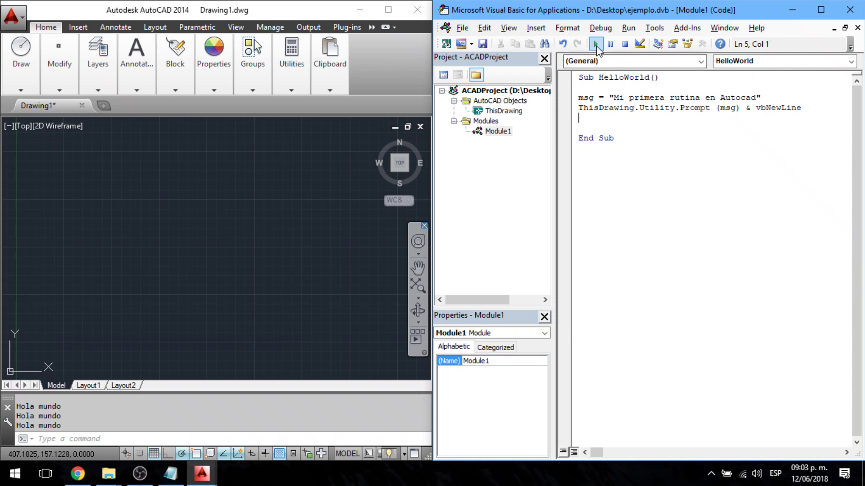
Step: Run HelloWorld twice, then show the maximized AutoCAD window with the new message
{"action": "left_click", "coordinate": [596, 45]}
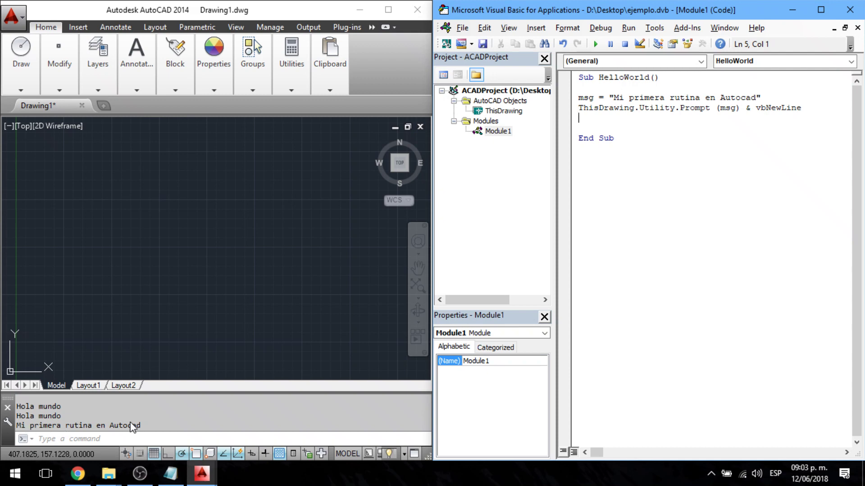
{"action": "left_click", "coordinate": [596, 44]}
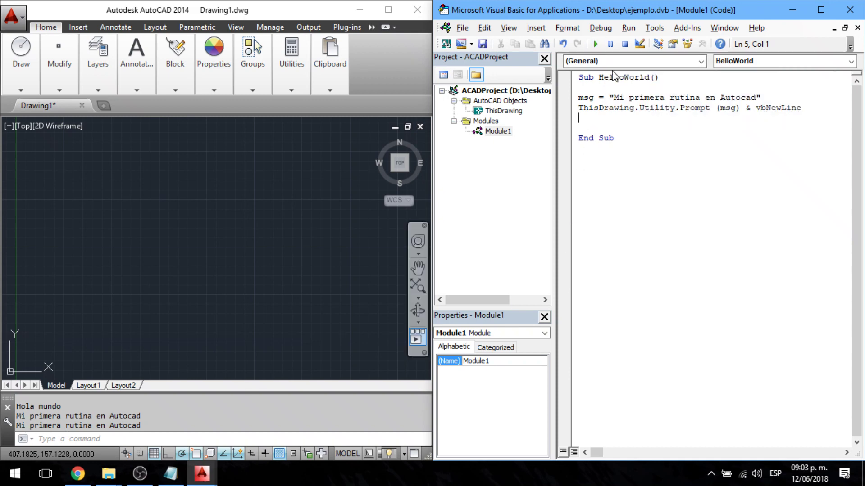
{"action": "left_click", "coordinate": [803, 91]}
{"action": "left_click", "coordinate": [788, 97]}
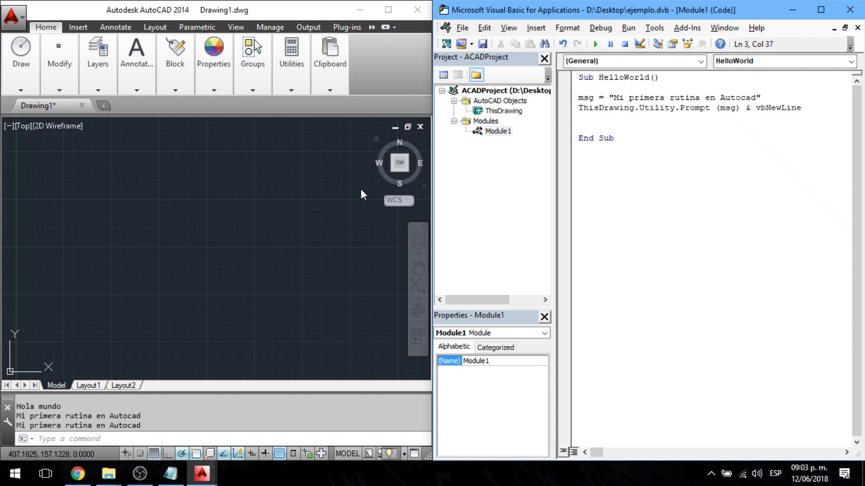
{"action": "left_click", "coordinate": [398, 68]}
{"action": "left_click", "coordinate": [395, 12]}
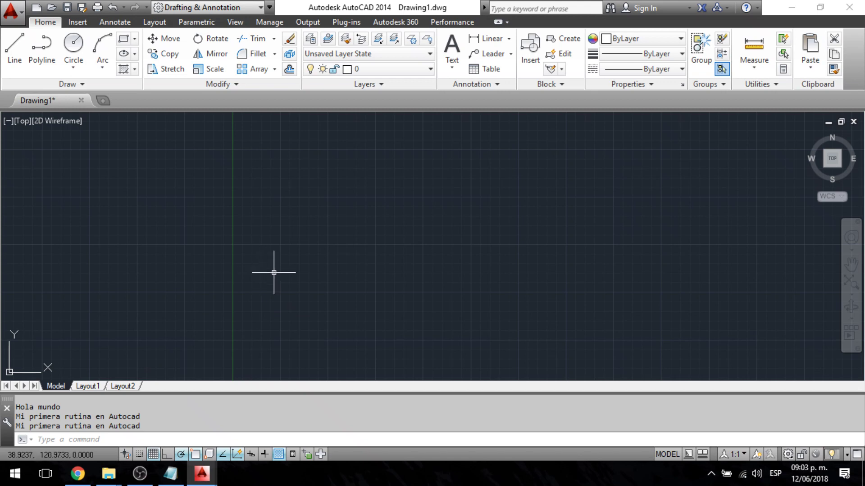
{"action": "mouse_move", "coordinate": [201, 474]}
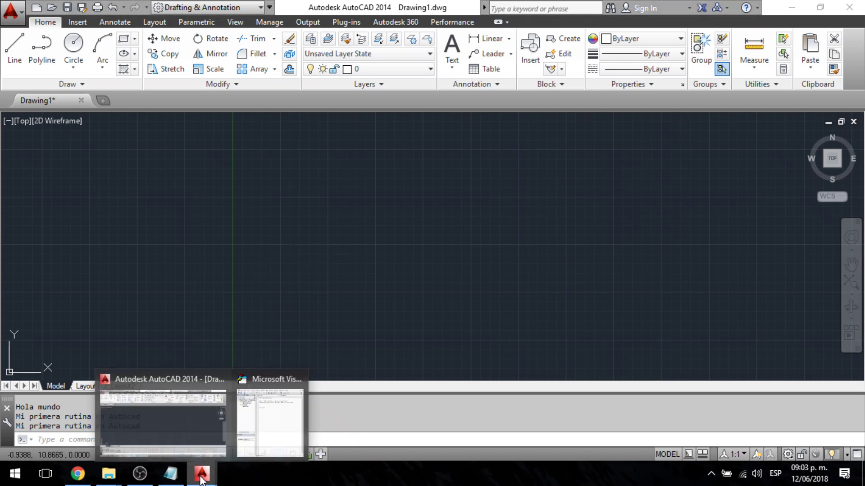
Step: Run the helloworld macro from AutoCAD's command line with -VBARUN, then return to the VBA editor
{"action": "left_click", "coordinate": [271, 426]}
{"action": "left_click", "coordinate": [618, 109]}
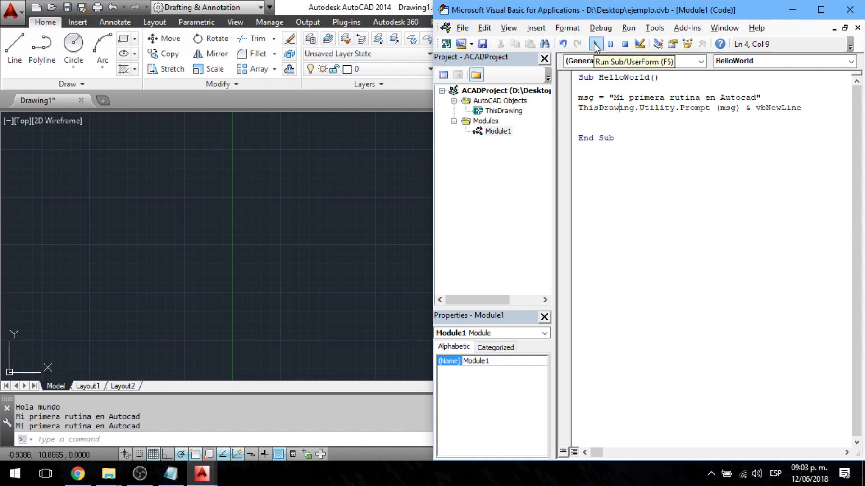
{"action": "left_click", "coordinate": [793, 10]}
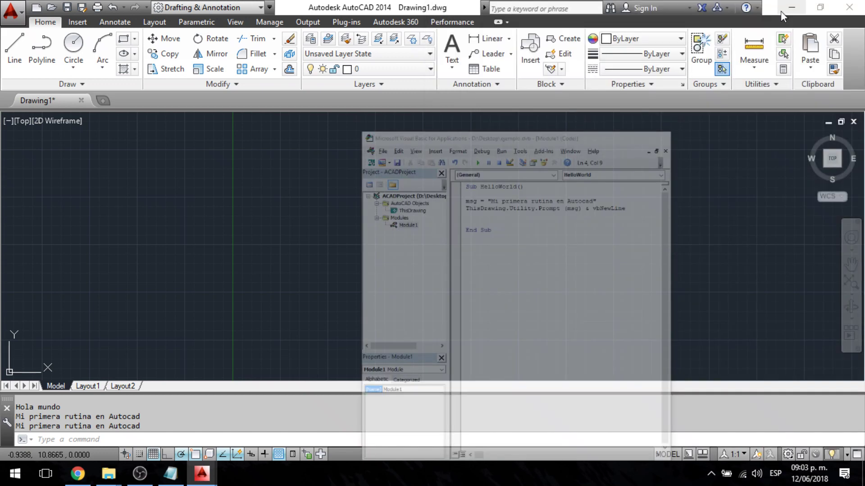
{"action": "left_click", "coordinate": [218, 439]}
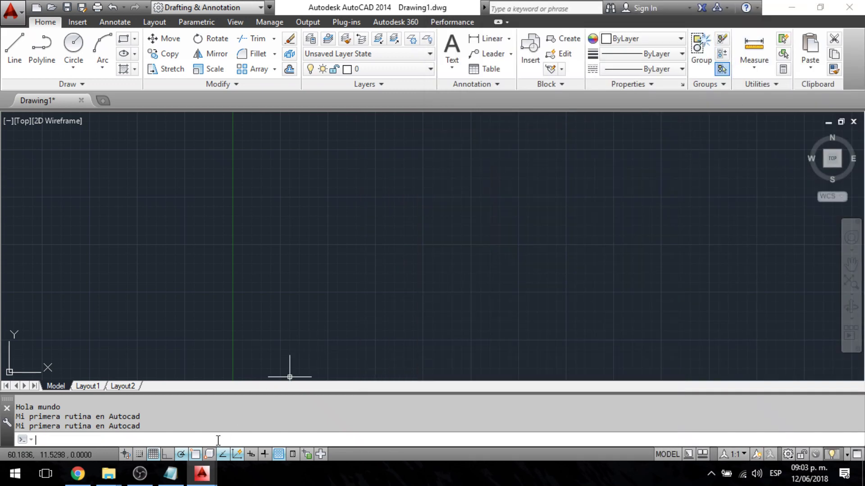
{"action": "key", "text": "Escape"}
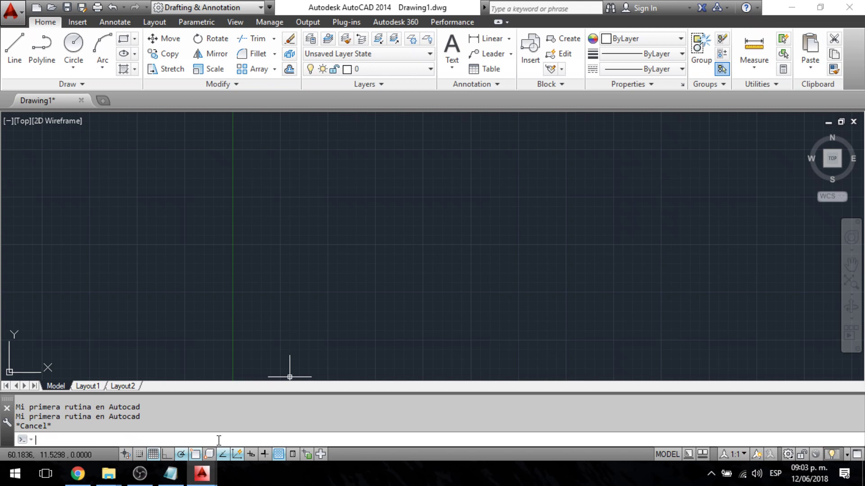
{"action": "type", "text": "-V"}
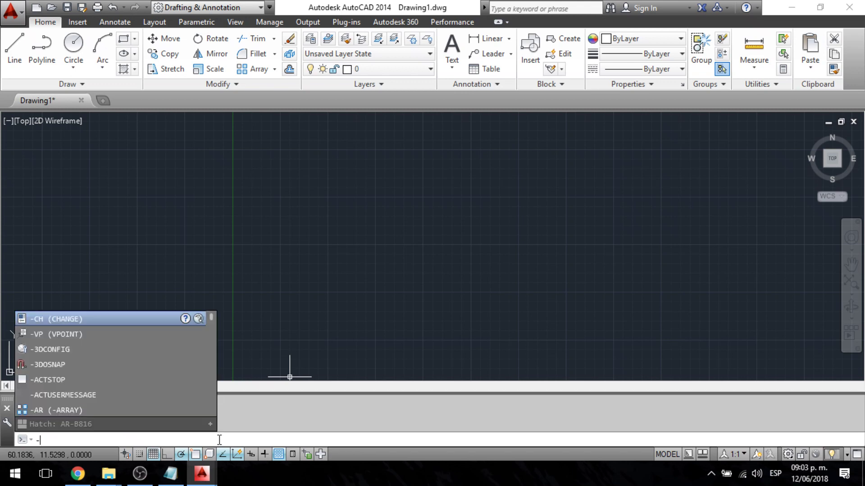
{"action": "type", "text": "BaRU"}
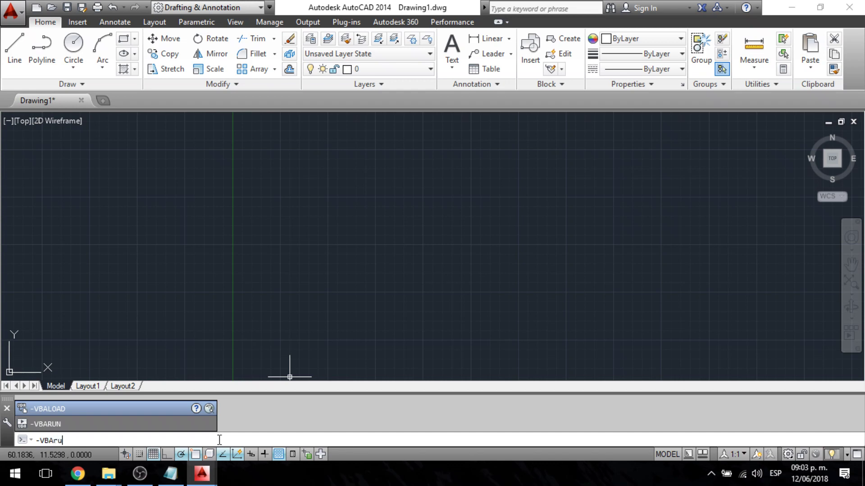
{"action": "type", "text": "N"}
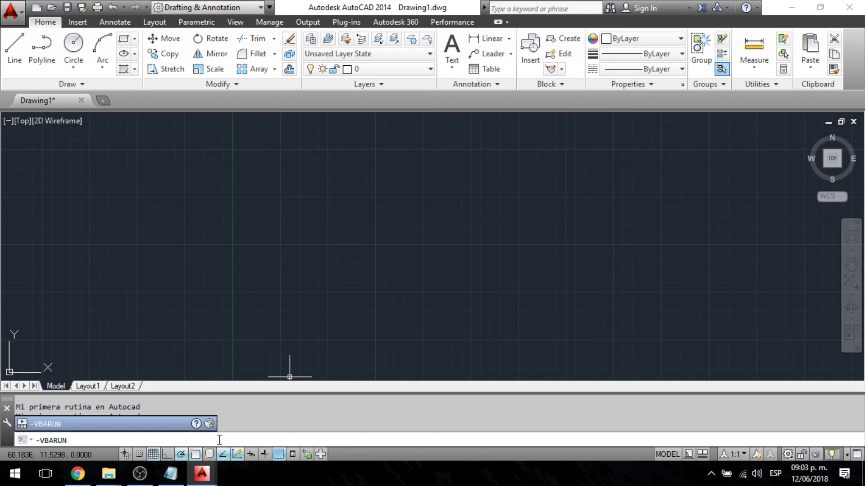
{"action": "key", "text": "Return"}
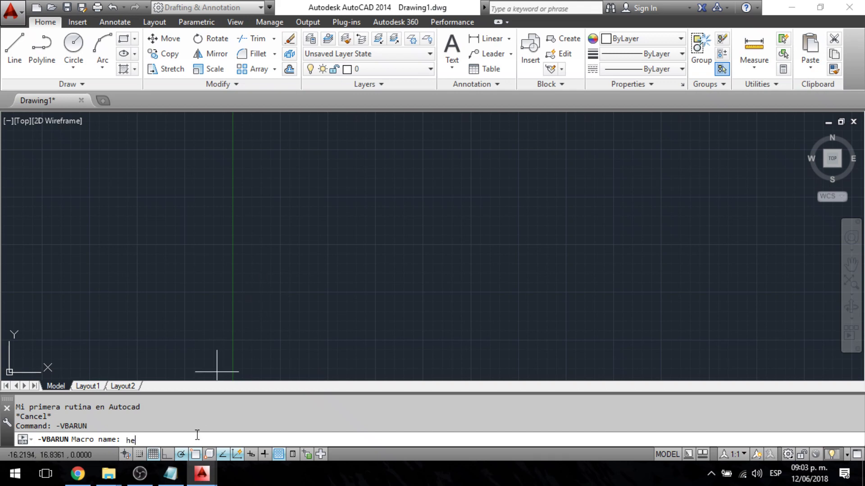
{"action": "type", "text": "llowor"}
{"action": "type", "text": "ld"}
{"action": "key", "text": "Return"}
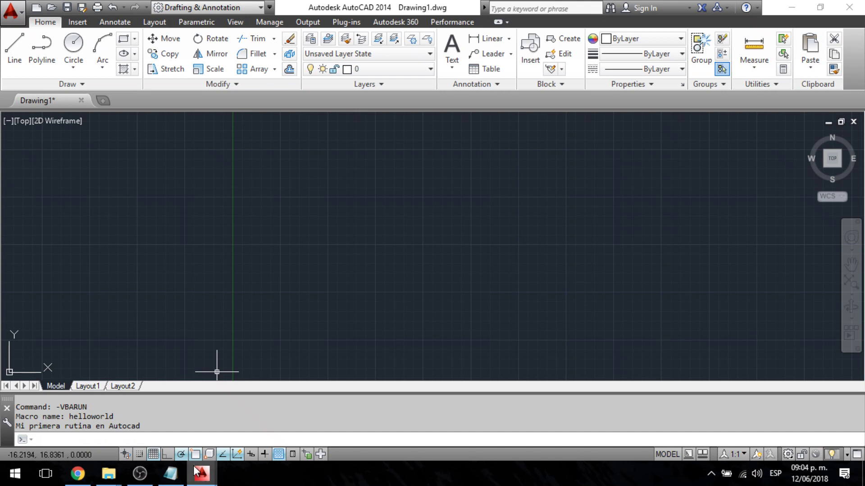
{"action": "mouse_move", "coordinate": [201, 474]}
{"action": "left_click", "coordinate": [285, 392]}
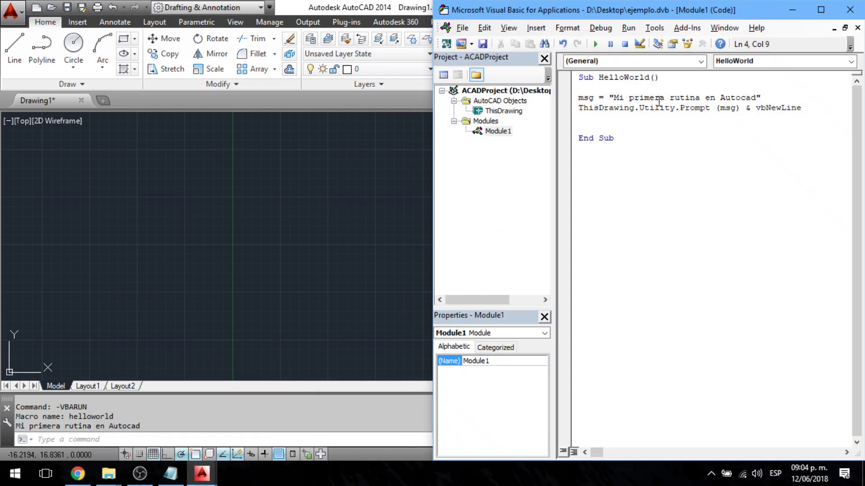
Step: Run helloworld again through -VBARUN in AutoCAD and bring the VBA code back
{"action": "left_click", "coordinate": [659, 98]}
{"action": "left_click", "coordinate": [618, 98]}
{"action": "left_click", "coordinate": [134, 440]}
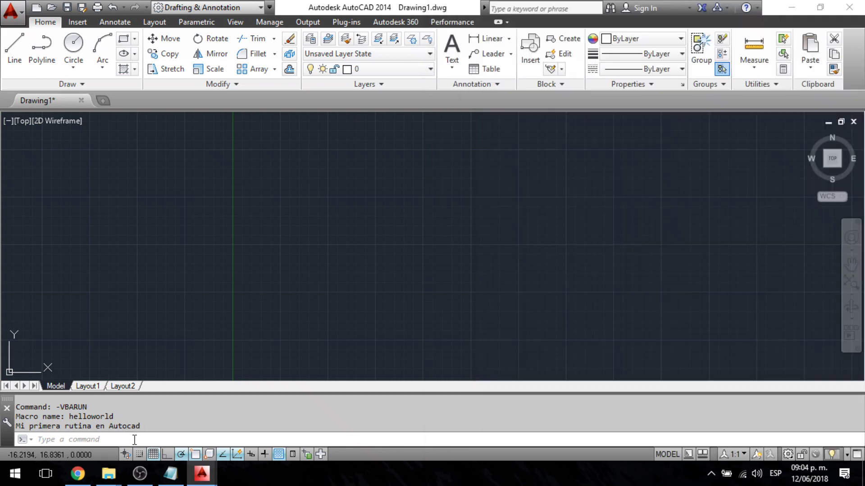
{"action": "type", "text": "-V"}
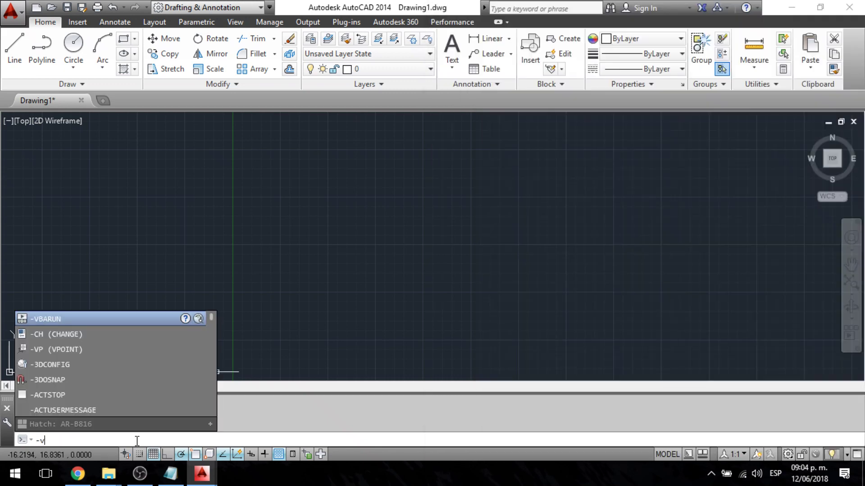
{"action": "type", "text": "BArun"}
{"action": "key", "text": "Return"}
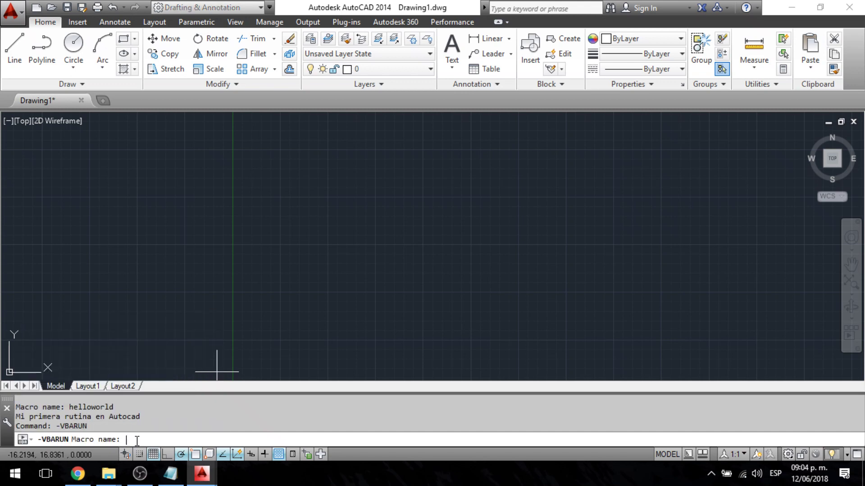
{"action": "type", "text": "lloworld"}
{"action": "key", "text": "Return"}
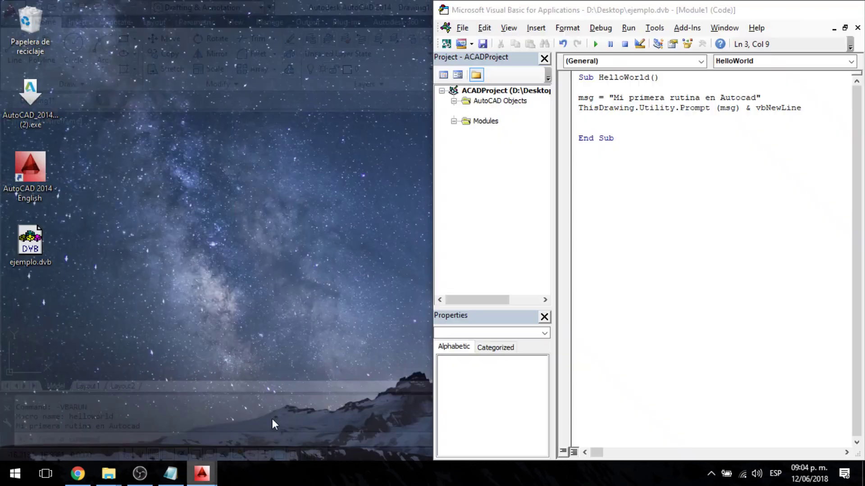
{"action": "left_click", "coordinate": [272, 419]}
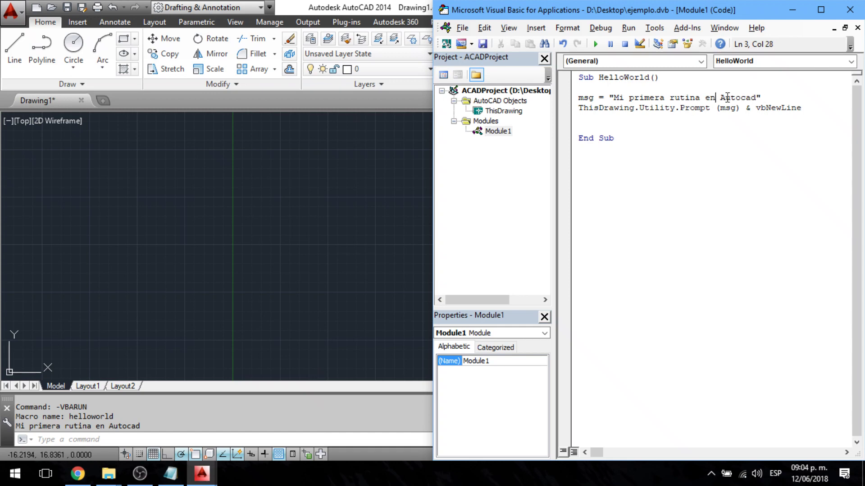
Step: Search the Object Browser for utility and show GetPoint's description under AcadUtility
{"action": "double_click", "coordinate": [637, 108]}
{"action": "left_click", "coordinate": [654, 108]}
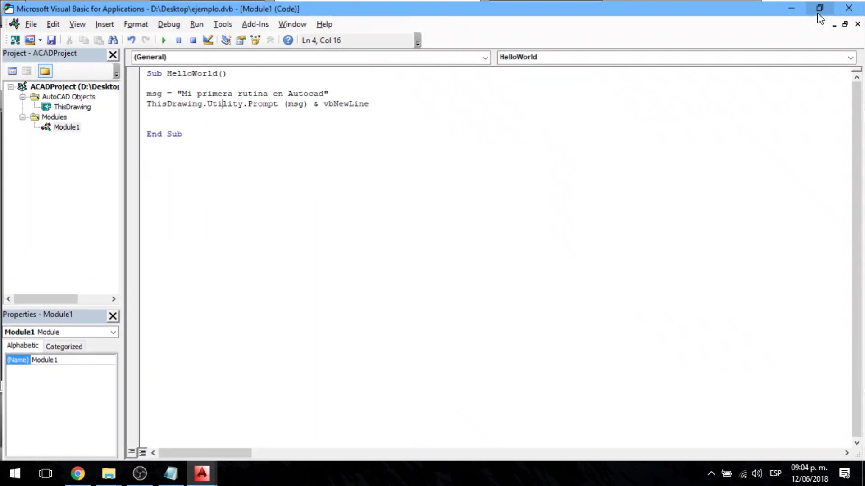
{"action": "left_click", "coordinate": [821, 10]}
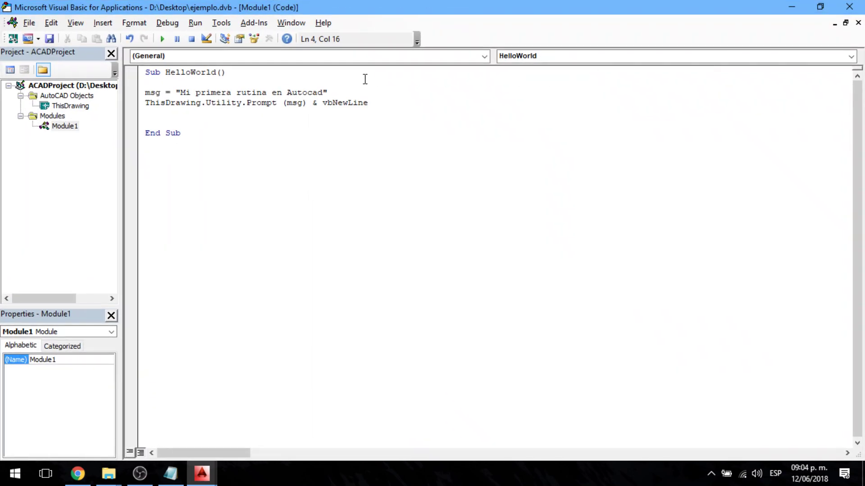
{"action": "left_click", "coordinate": [254, 38]}
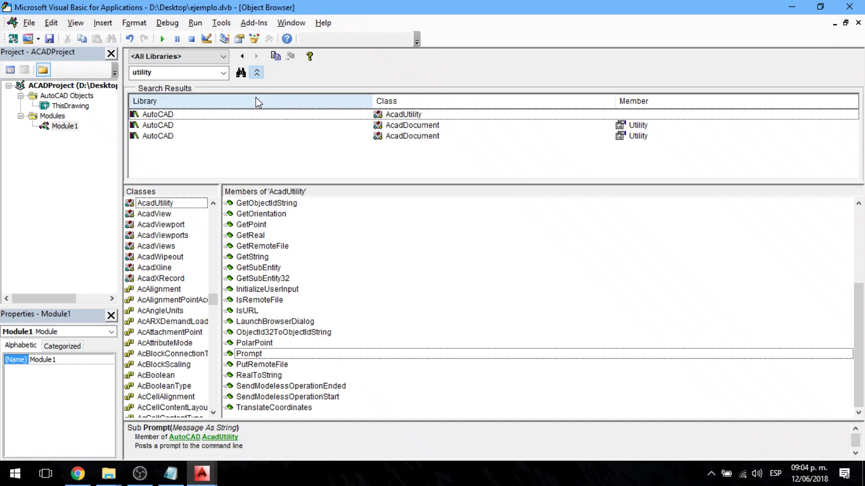
{"action": "left_click", "coordinate": [254, 225]}
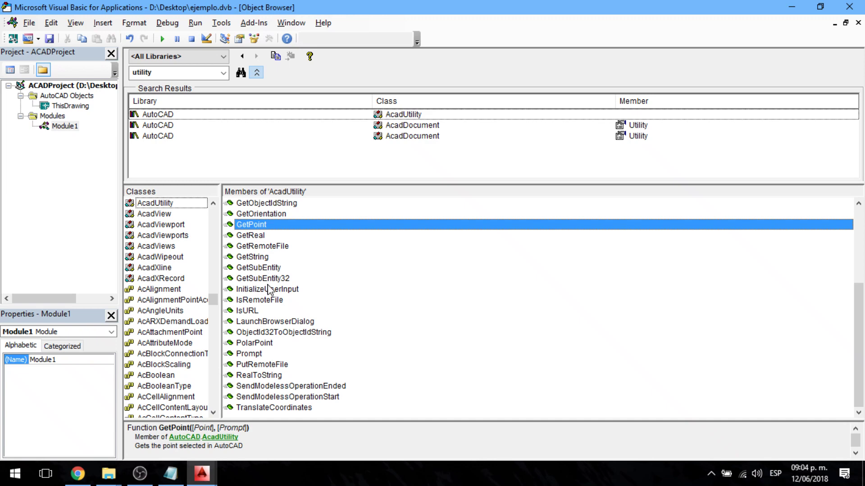
{"action": "left_click", "coordinate": [198, 73]}
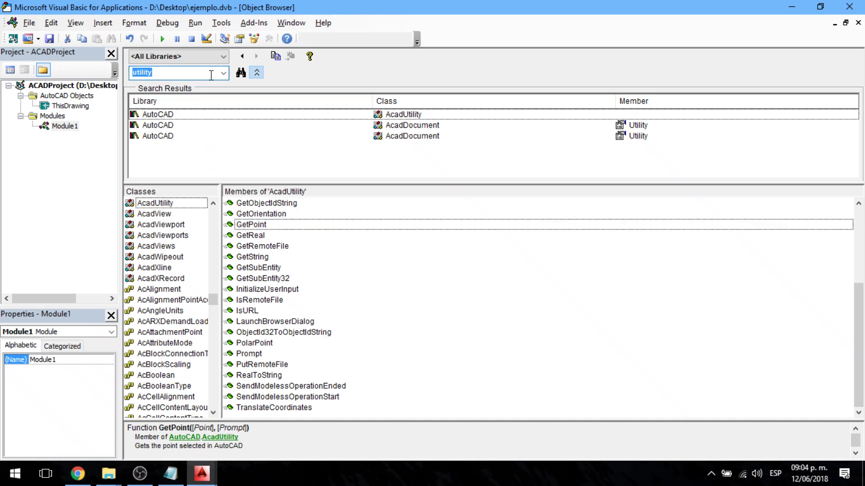